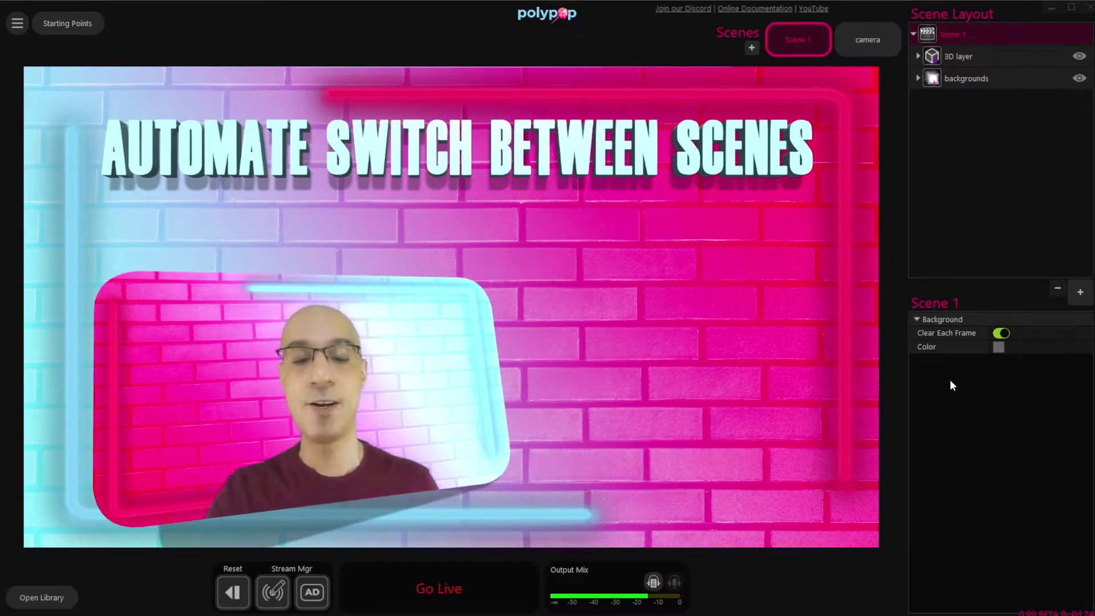
# Add the Rounded Corners 1 preset from the 3D Objects category to the scene
pyautogui.click(1079, 292)
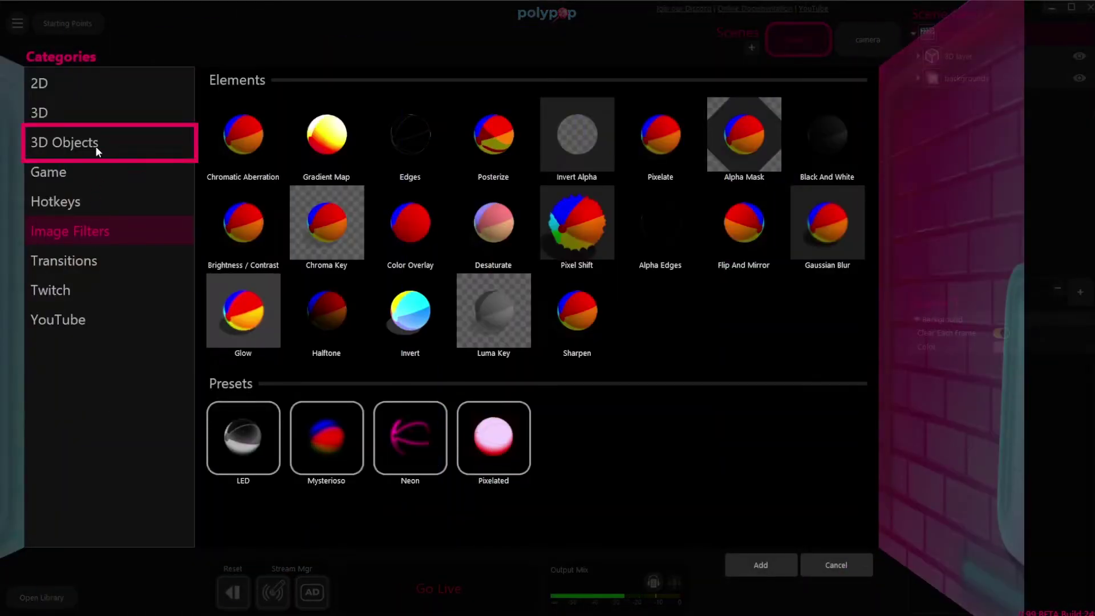
pyautogui.click(96, 146)
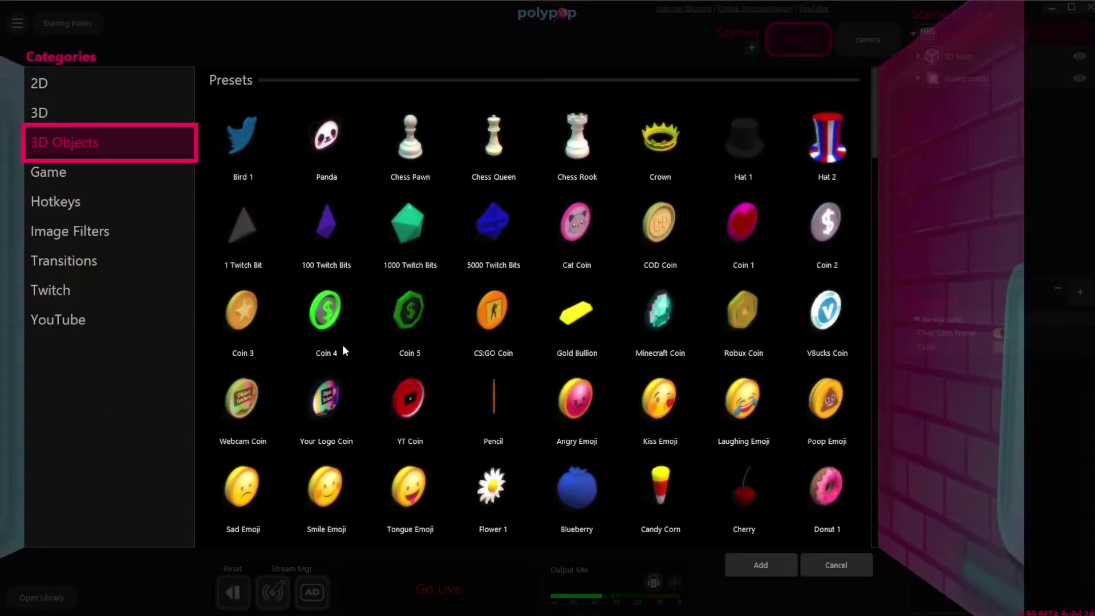
pyautogui.scroll(-10, 342, 345)
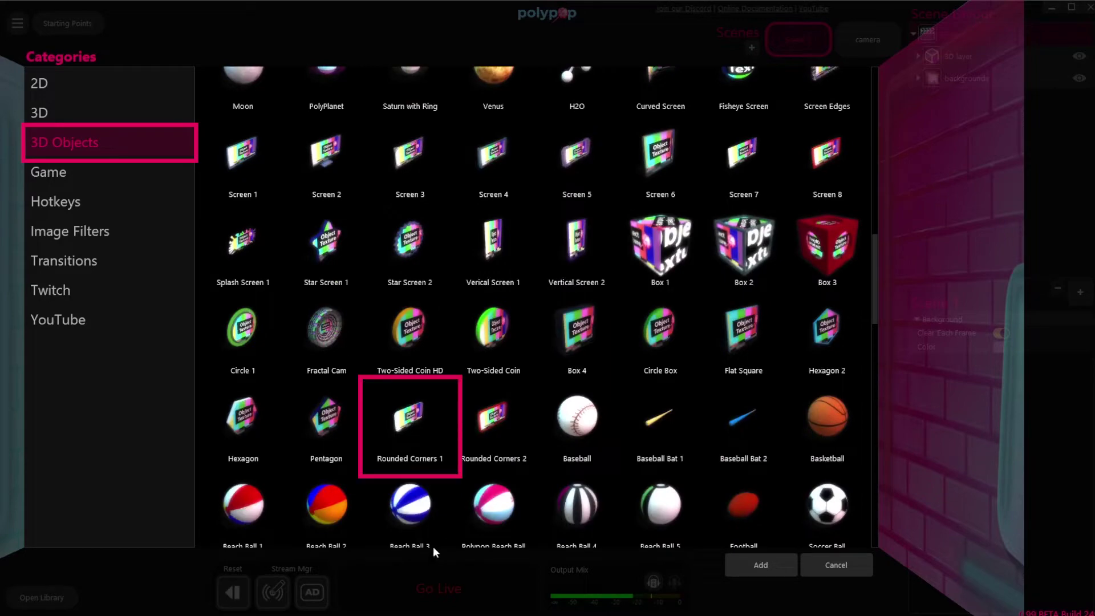
pyautogui.click(413, 419)
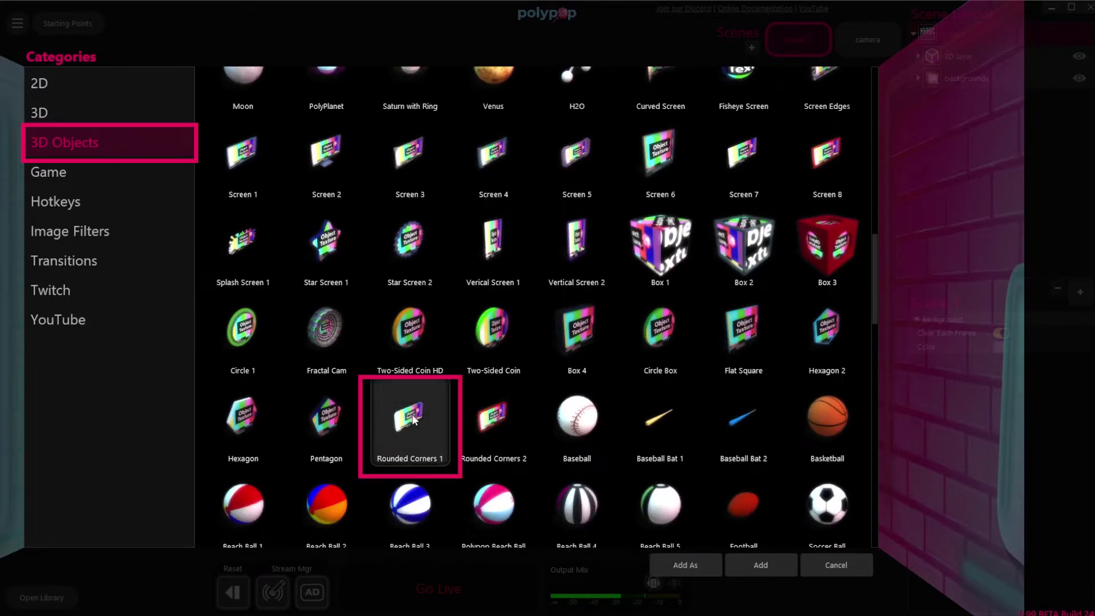
pyautogui.doubleClick(413, 418)
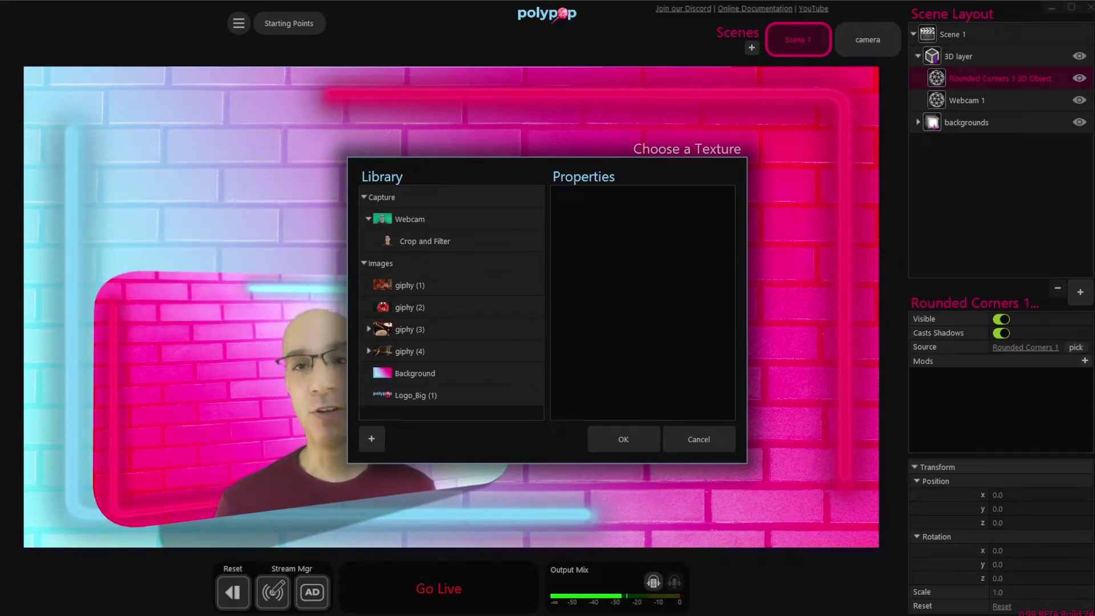
# Texture the new 3D object with giphy (1), enlarge it to a scale of about 3.31 and place it in the canvas's upper-right area
pyautogui.click(436, 283)
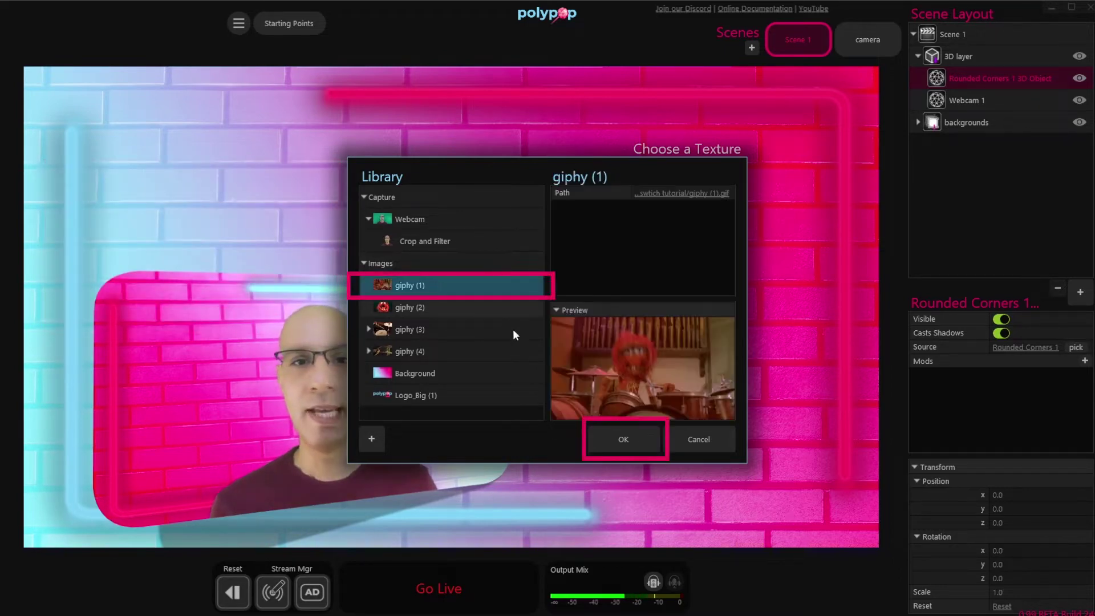
pyautogui.click(617, 428)
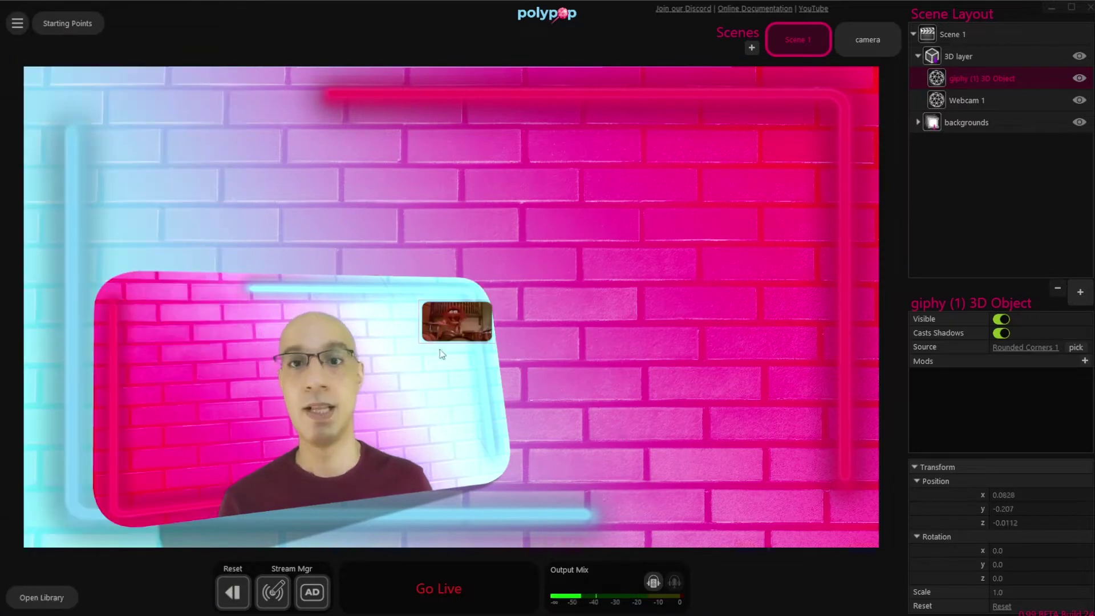
pyautogui.scroll(10, 699, 206)
pyautogui.moveTo(454, 323); pyautogui.dragTo(677, 225)
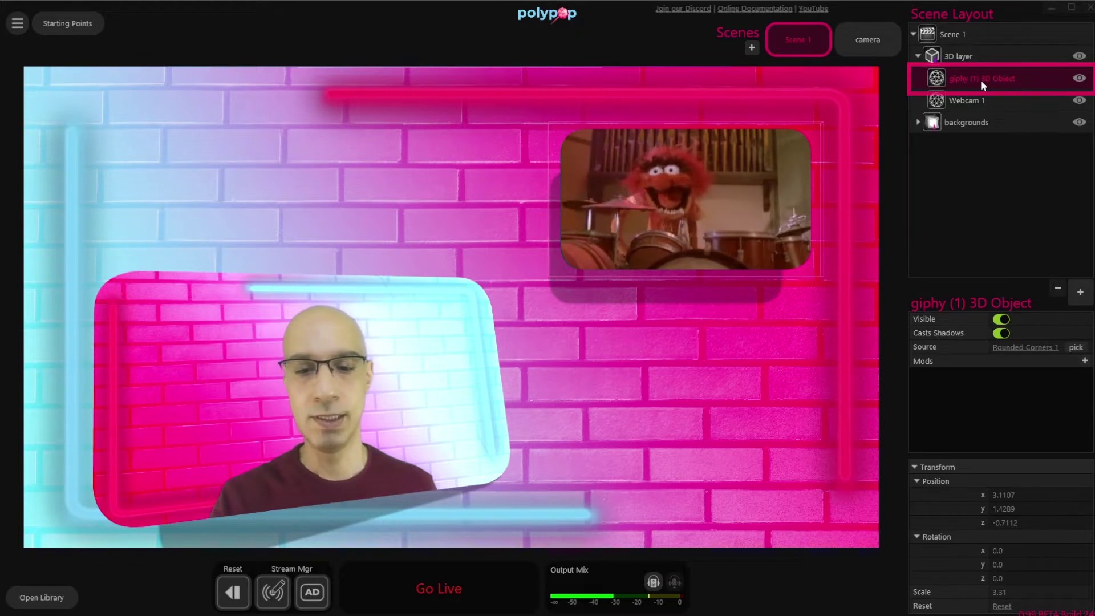
# Make three duplicates of the giphy (1) 3D object in the 3D layer
pyautogui.hotkey('ctrl', 'c')
pyautogui.hotkey('ctrl', 'v')
pyautogui.hotkey('ctrl', 'v')
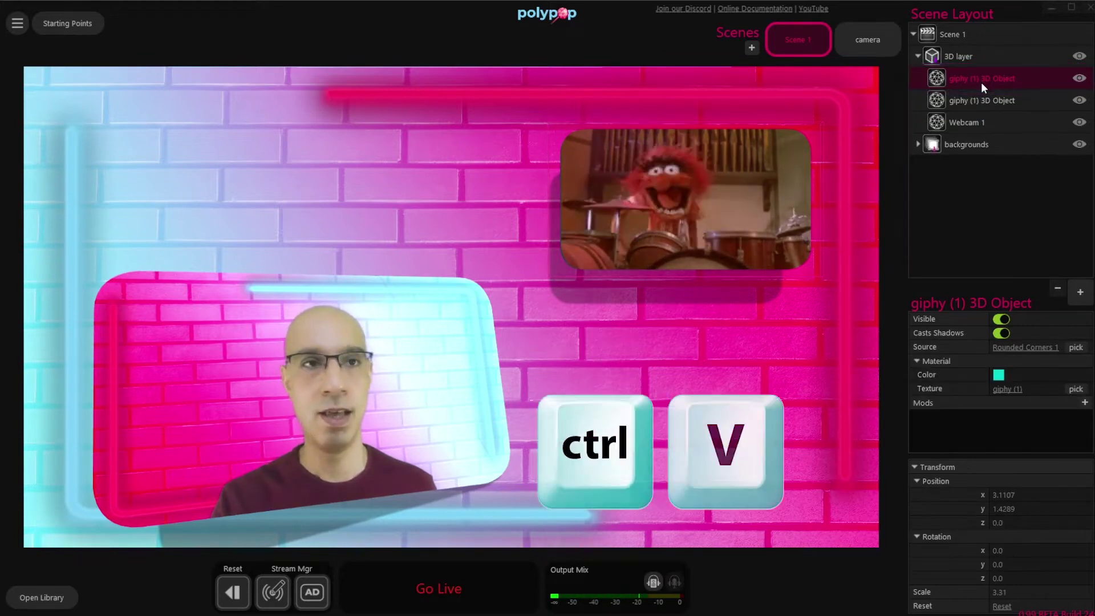
pyautogui.hotkey('ctrl', 'v')
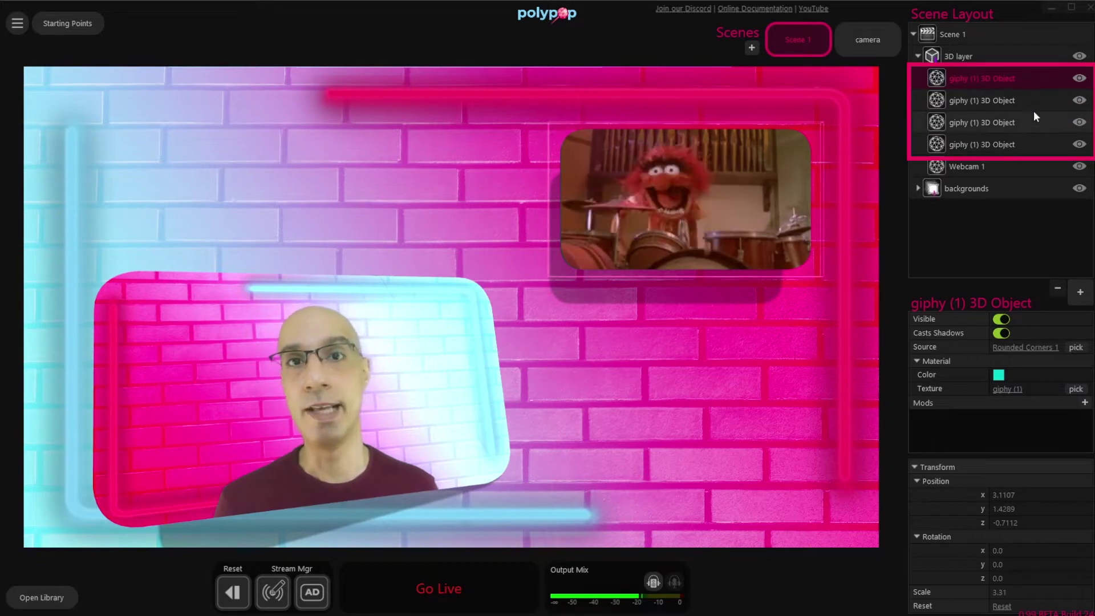
# Spread the duplicates over the canvas: one at the upper left, one at the upper middle and one at the lower right
pyautogui.moveTo(778, 213); pyautogui.dragTo(261, 162)
pyautogui.moveTo(644, 208); pyautogui.dragTo(475, 170)
pyautogui.moveTo(703, 195); pyautogui.dragTo(764, 419)
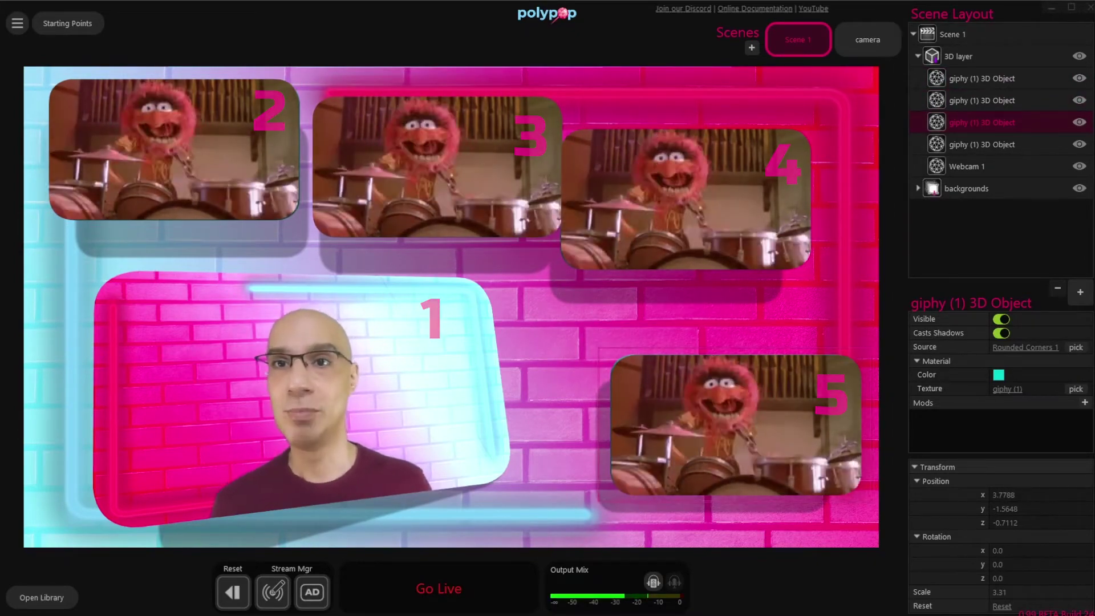
# Apply the giphy (2) image from the library to the upper-middle screen
pyautogui.click(59, 605)
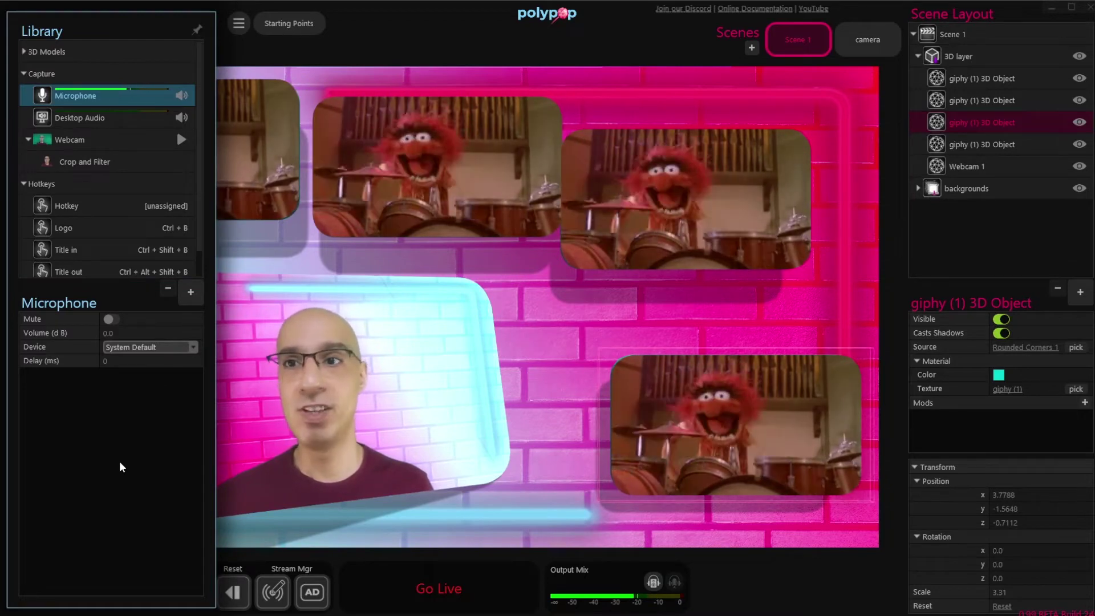
pyautogui.click(24, 183)
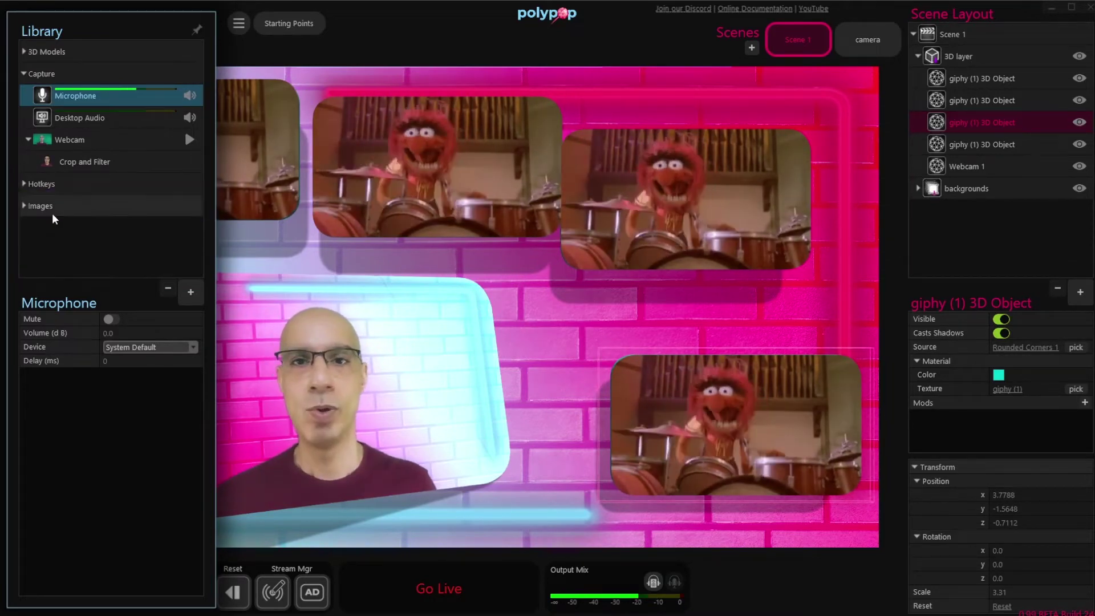
pyautogui.click(21, 206)
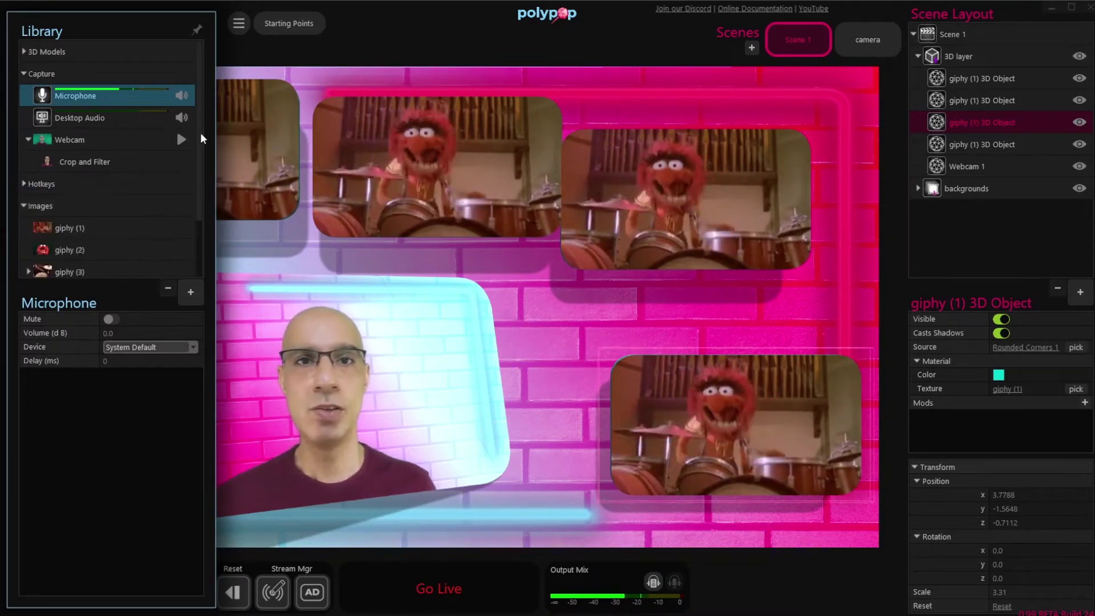
pyautogui.scroll(-2, 204, 199)
pyautogui.click(107, 112)
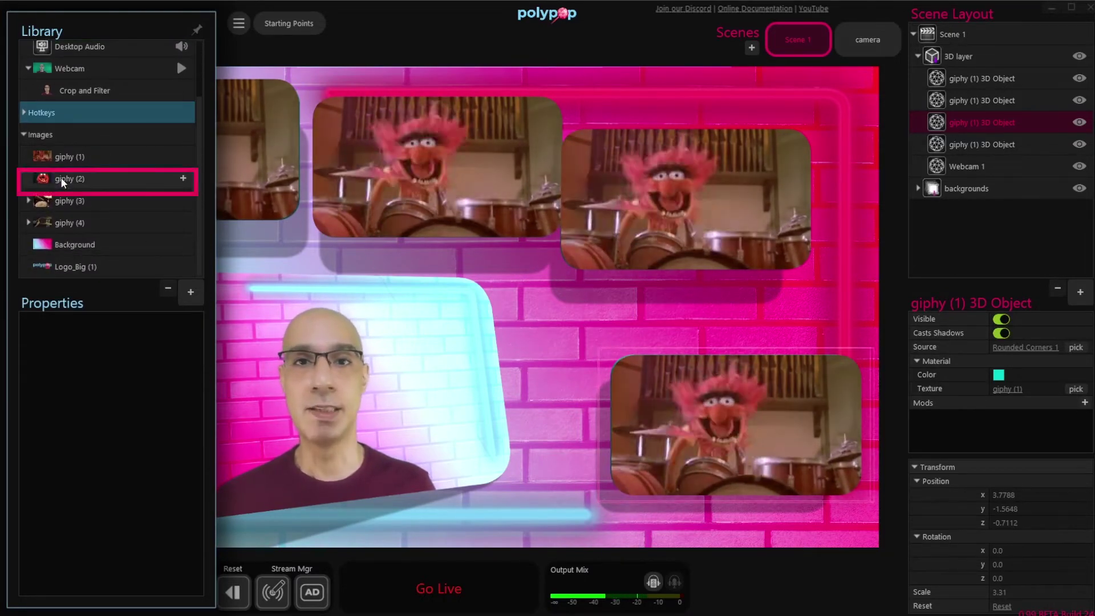
pyautogui.moveTo(66, 179); pyautogui.dragTo(474, 173)
# Apply the Crop and Filter version of giphy (3) to the upper-right screen and that of giphy (4) to the lower-right screen
pyautogui.click(75, 224)
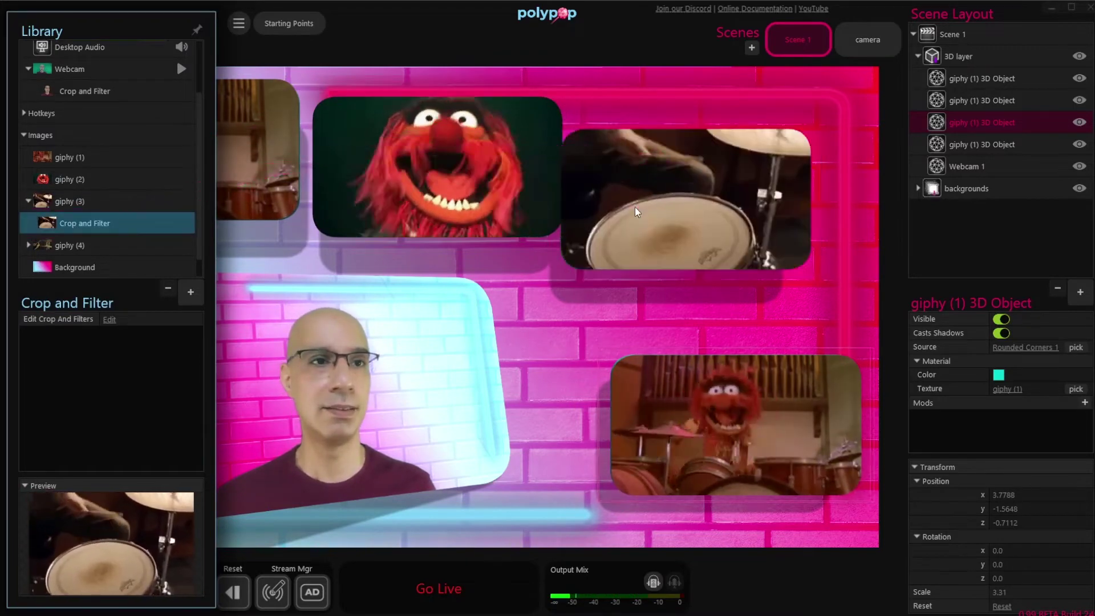
pyautogui.click(68, 246)
pyautogui.click(28, 245)
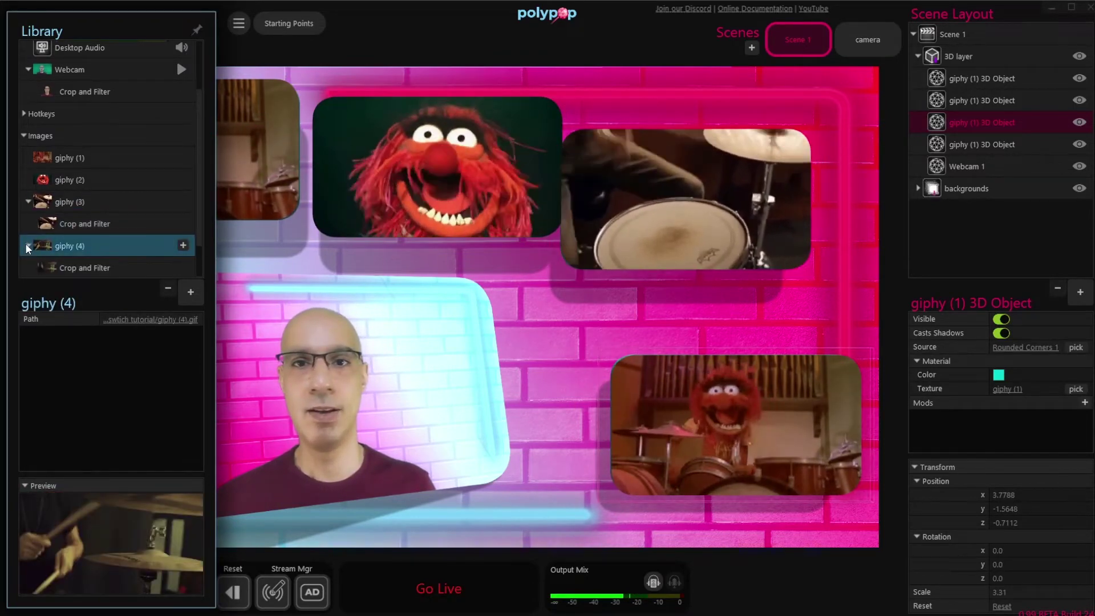
pyautogui.moveTo(67, 265); pyautogui.dragTo(662, 432)
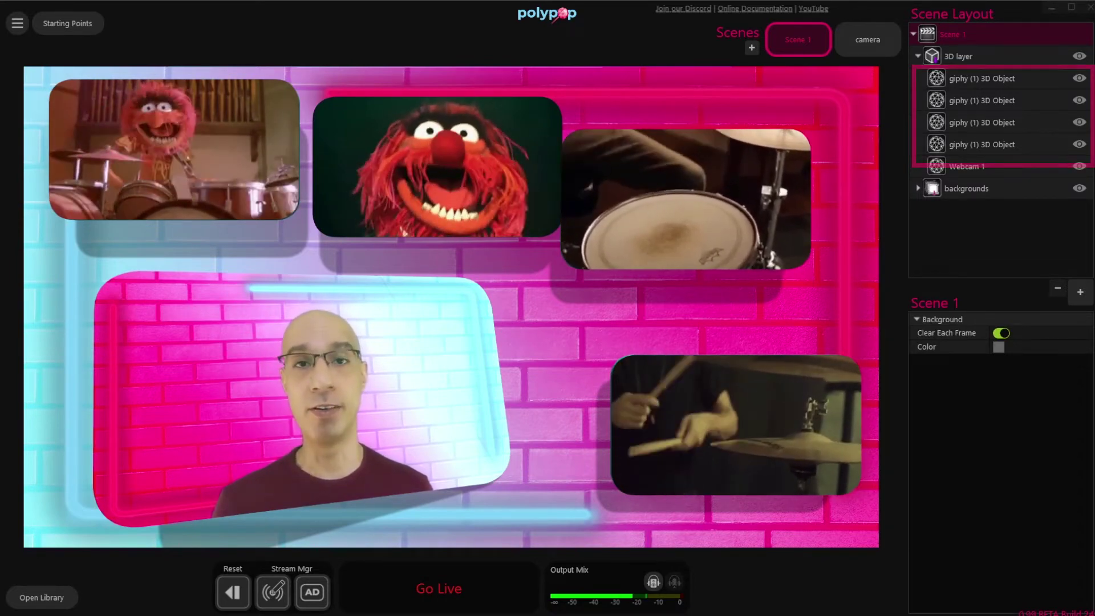
# Rename the four giphy 3D objects as Drumer 1, Drumer 2, Drumer 3 and Drumer 4, and the 3D layer as screens
pyautogui.click(971, 81)
pyautogui.doubleClick(975, 80)
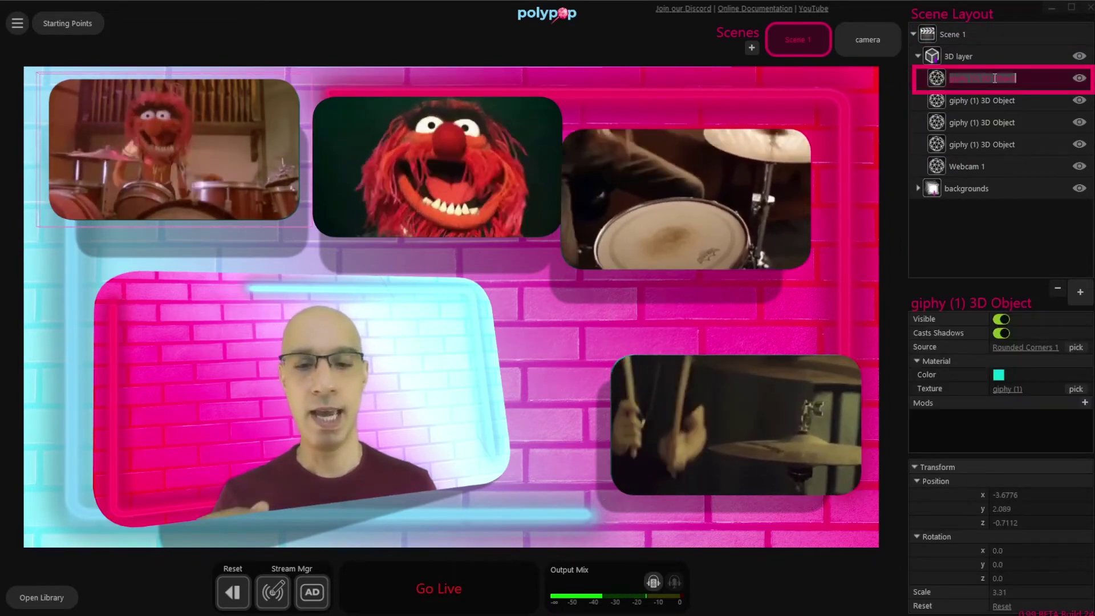
pyautogui.write('Drumer')
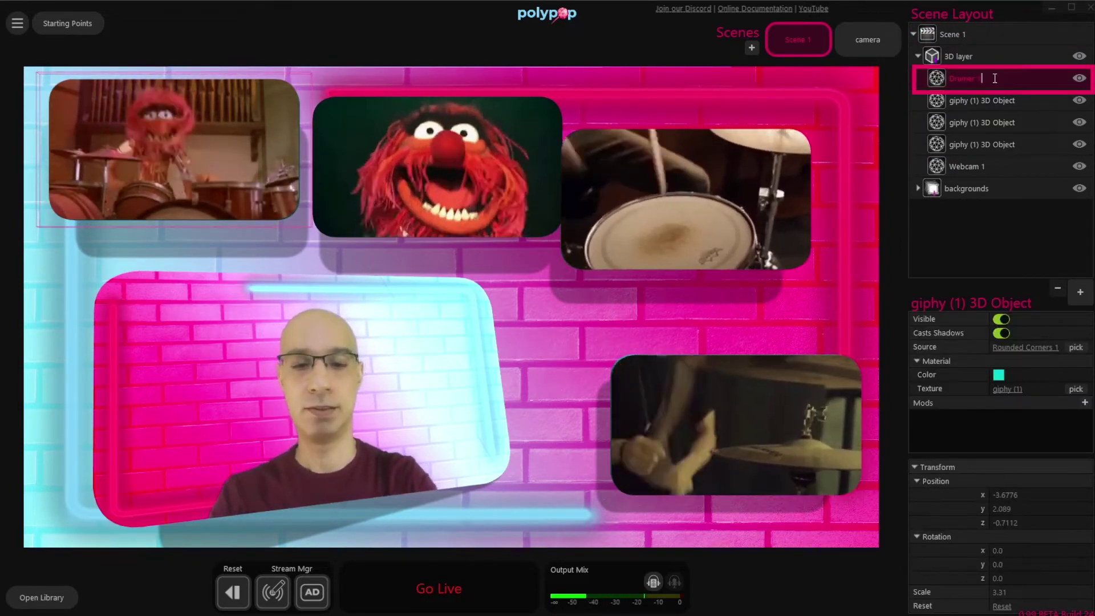
pyautogui.doubleClick(959, 100)
pyautogui.write('Drumer 2')
pyautogui.doubleClick(961, 122)
pyautogui.write('Drumer')
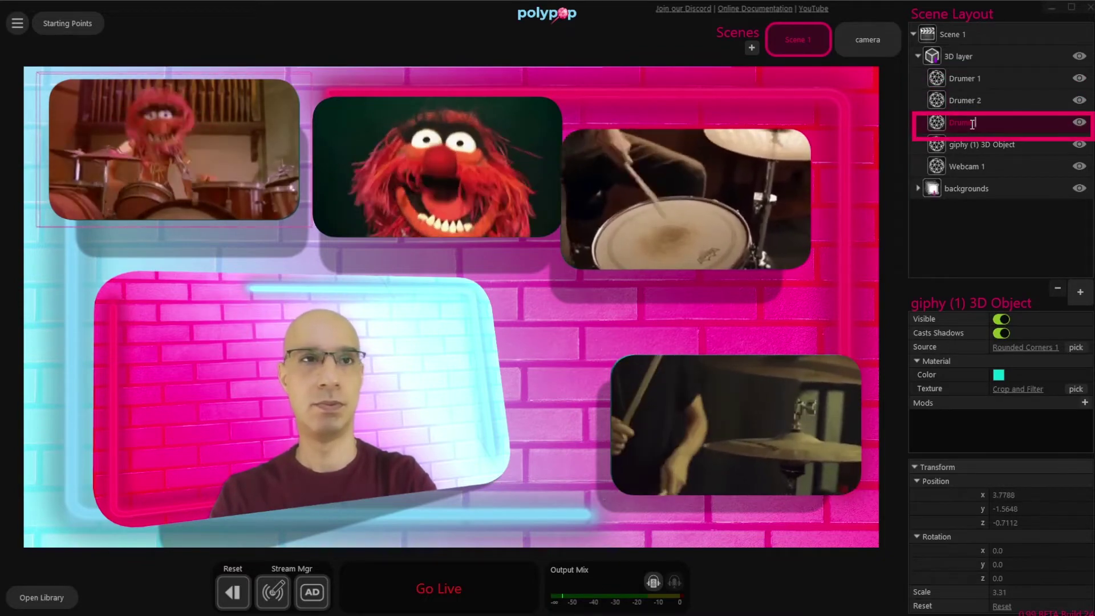
pyautogui.write('er 3')
pyautogui.doubleClick(968, 146)
pyautogui.doubleClick(1000, 63)
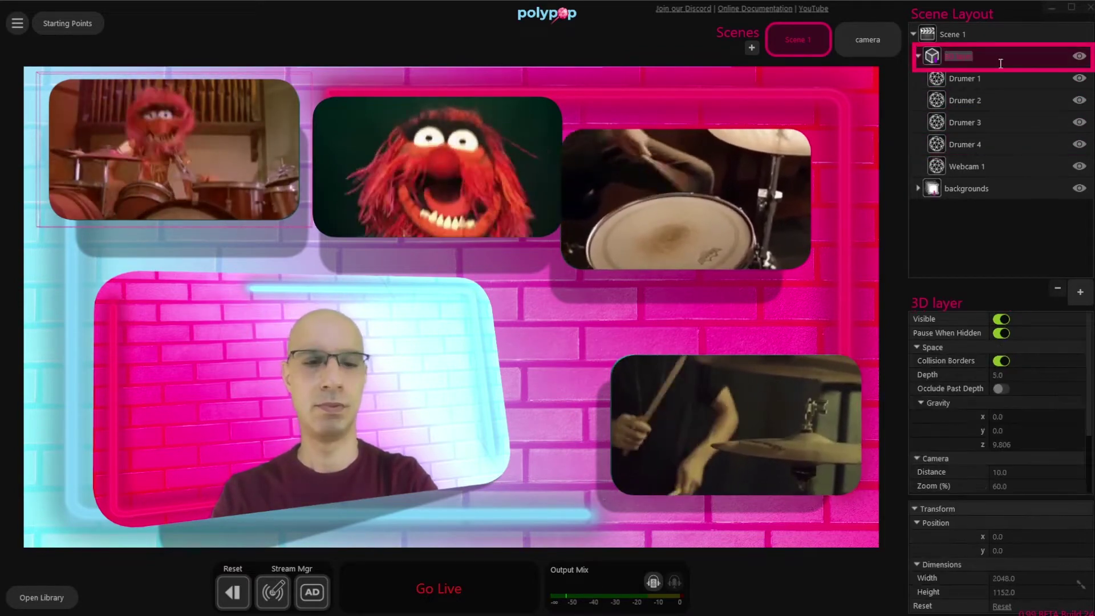
pyautogui.click(1002, 219)
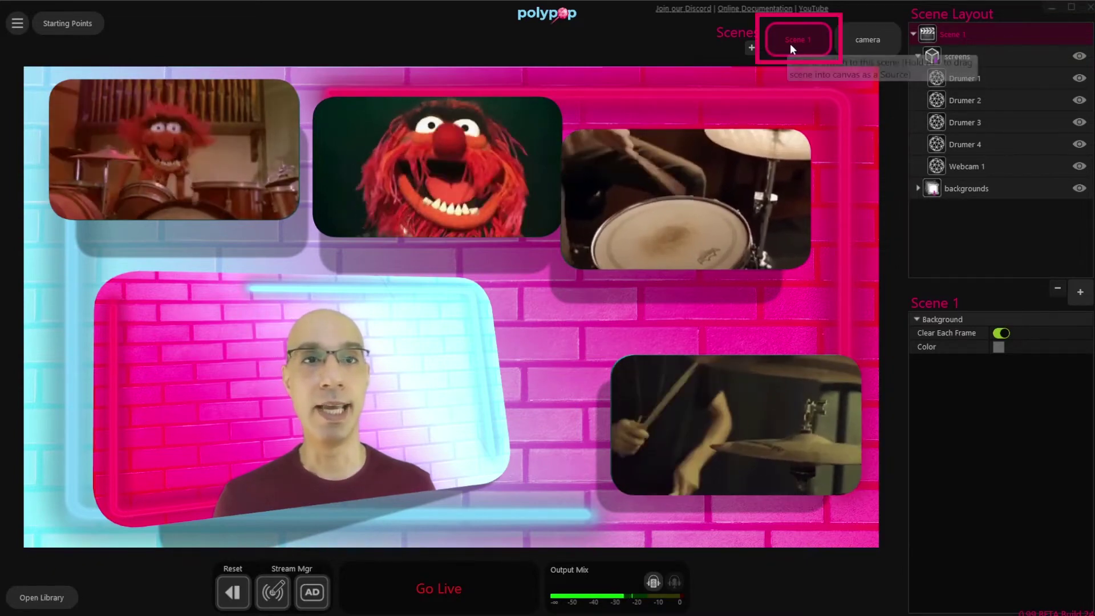
# Duplicate Scene 1 and switch between the two identical scenes, ending on the one next to the camera scene
pyautogui.hotkey('ctrl', 'c')
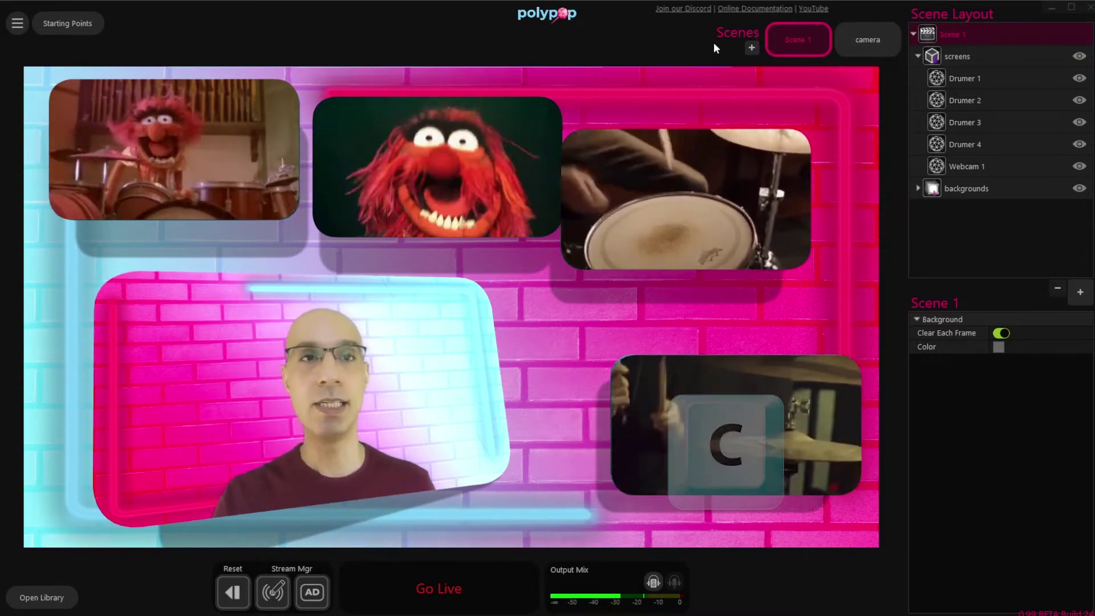
pyautogui.hotkey('ctrl', 'v')
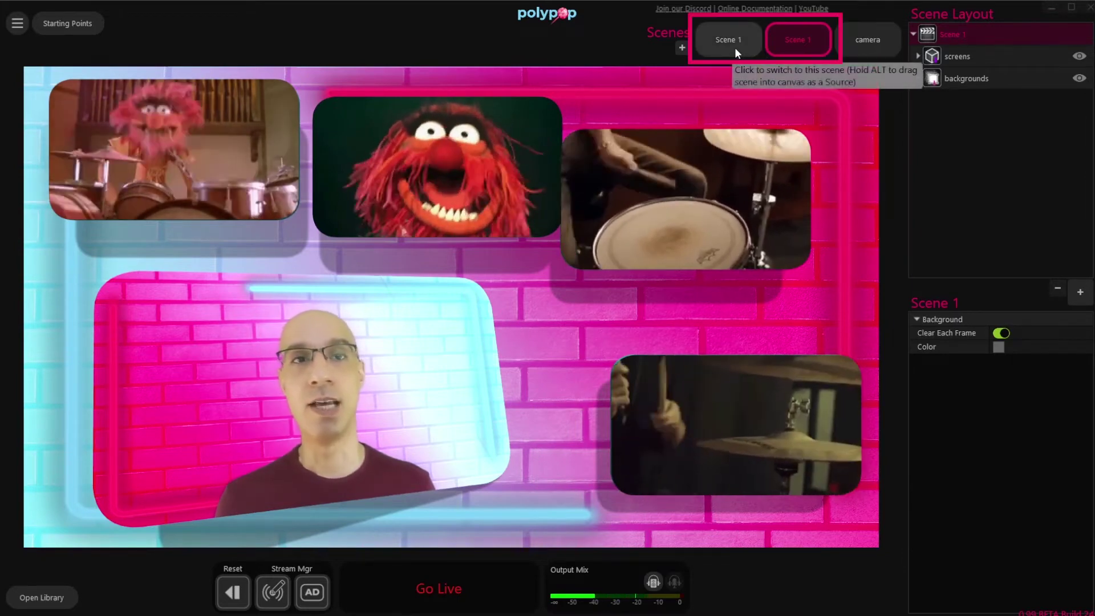
pyautogui.click(734, 47)
pyautogui.click(805, 38)
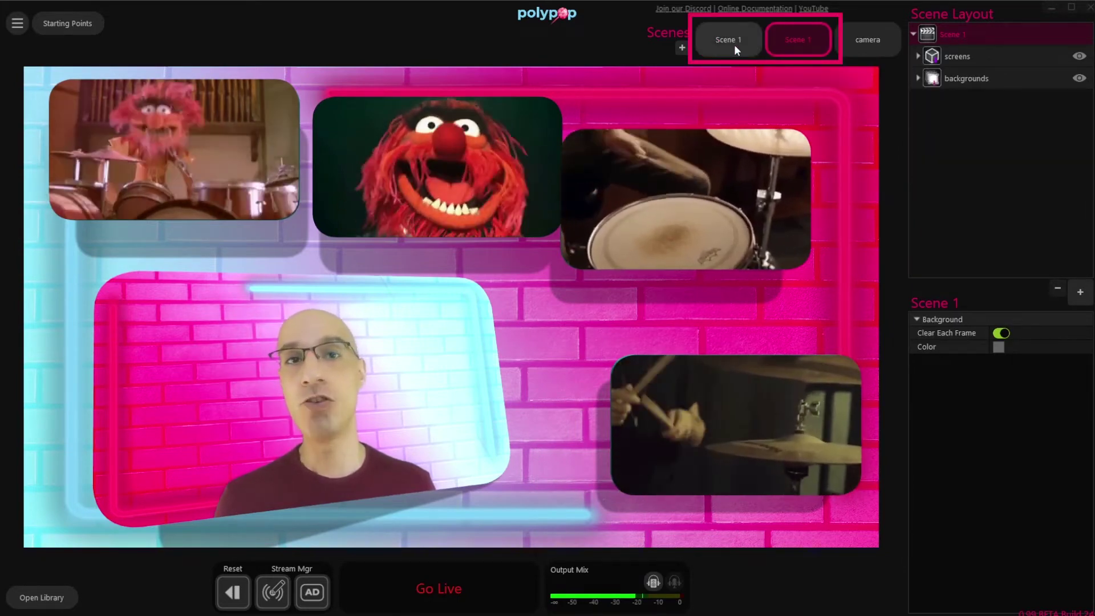
pyautogui.click(734, 45)
pyautogui.click(787, 39)
pyautogui.click(737, 47)
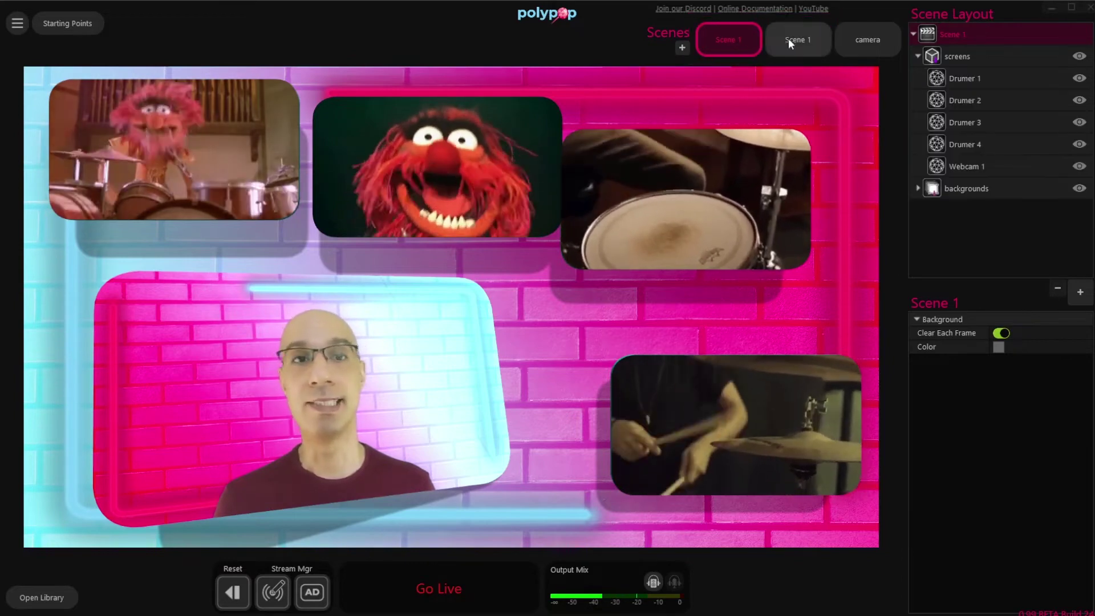
pyautogui.click(785, 41)
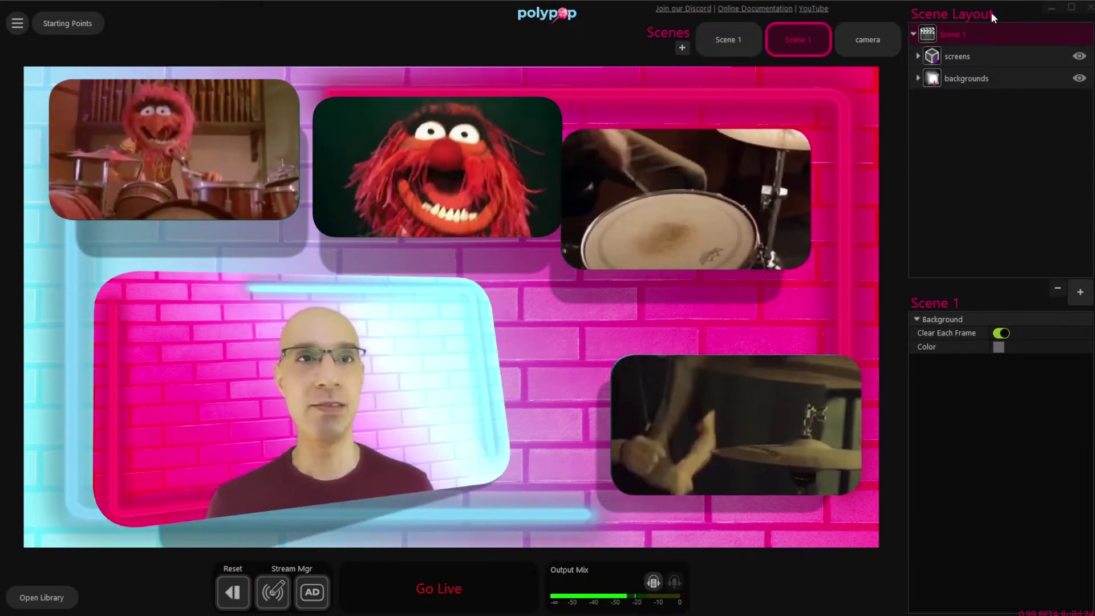
# Rename the active duplicate scene as Scne 2
pyautogui.doubleClick(798, 38)
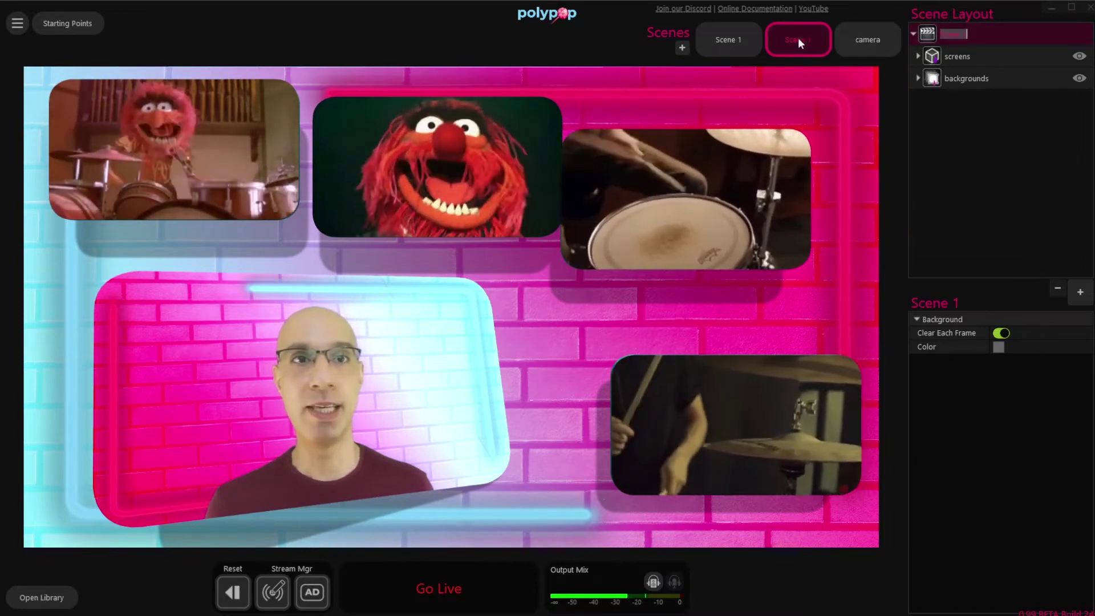
pyautogui.write('Scne 2')
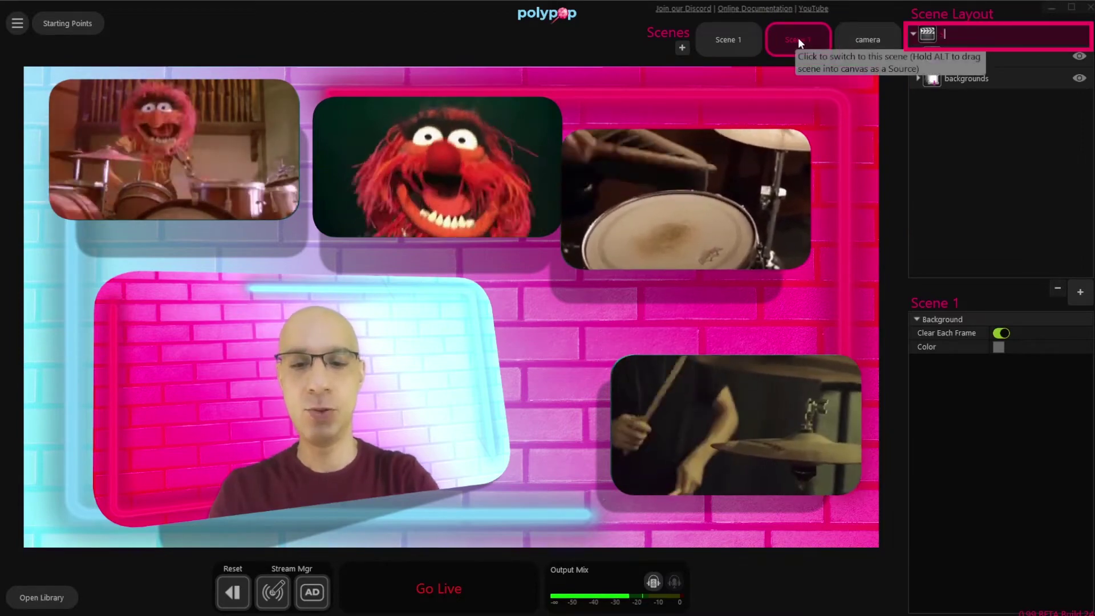
pyautogui.press('Return')
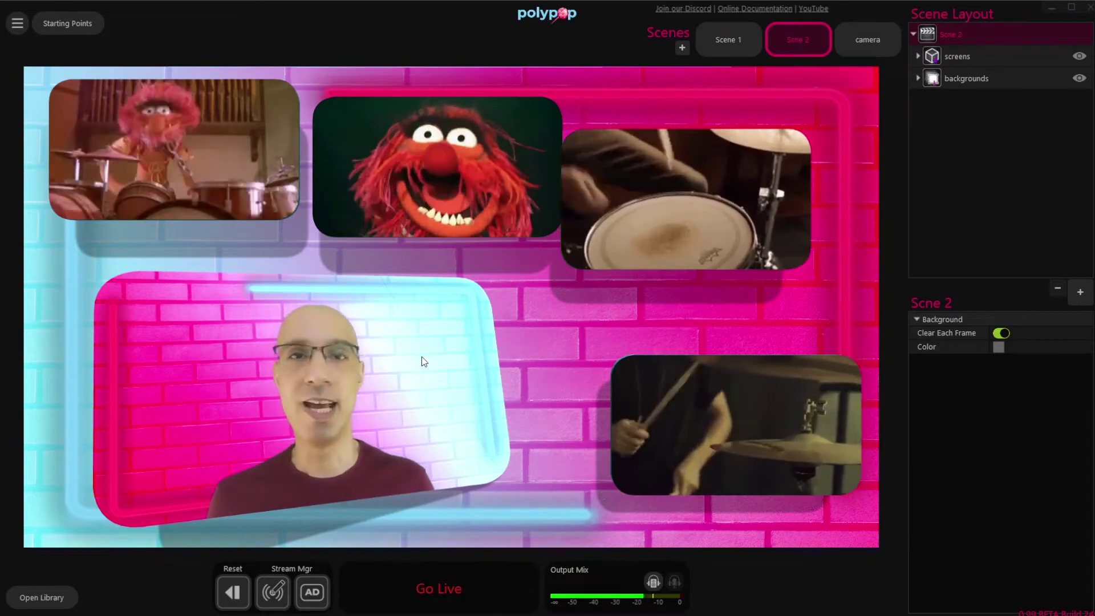
# Rearrange Scne 2 with a small webcam at the upper right, a large Drumer 2 at the upper left and the other drummers shrunk in a row below
pyautogui.click(422, 362)
pyautogui.moveTo(1045, 592); pyautogui.dragTo(898, 586)
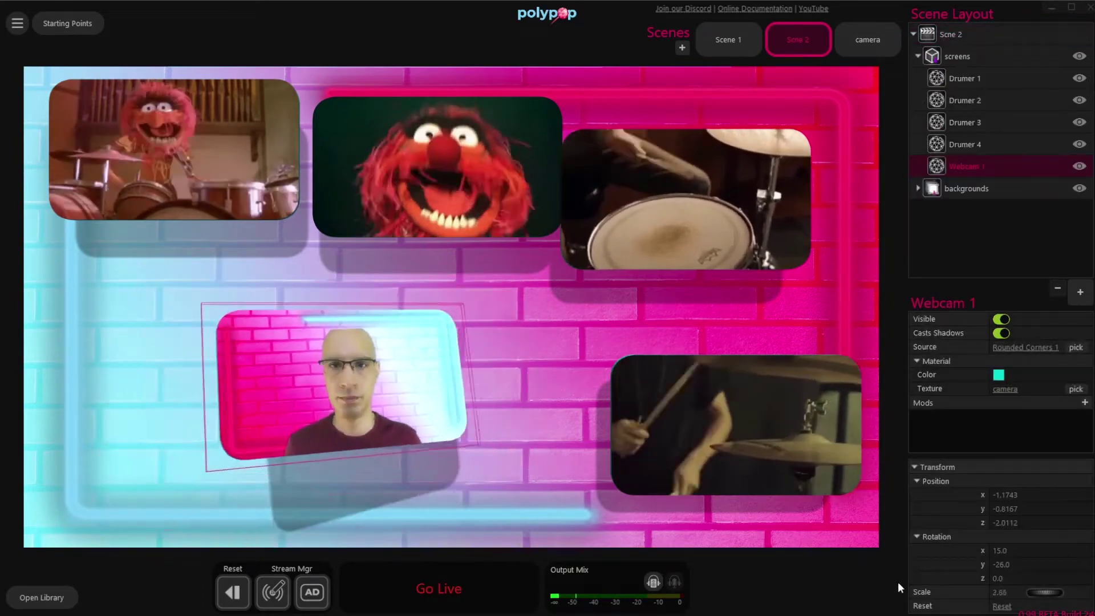
pyautogui.moveTo(1045, 564); pyautogui.dragTo(997, 564)
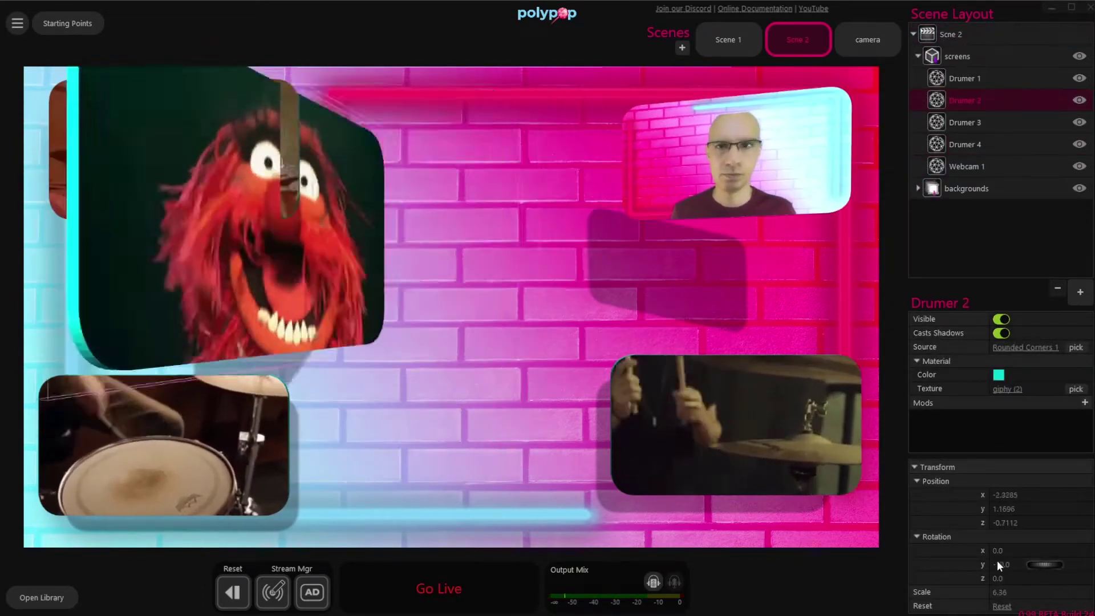
pyautogui.moveTo(1044, 591); pyautogui.dragTo(1029, 600)
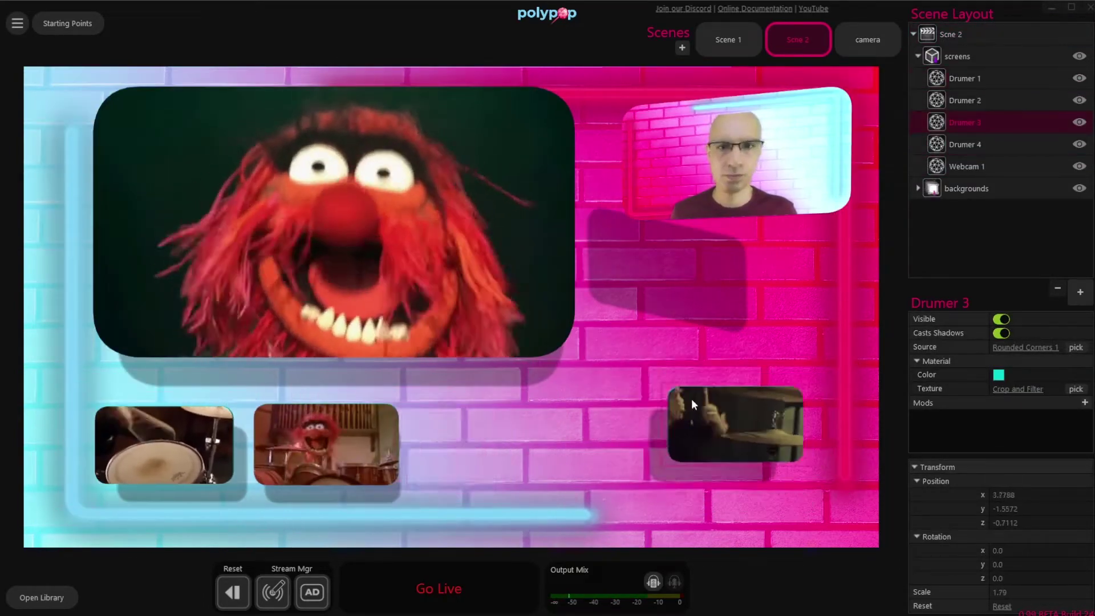
pyautogui.moveTo(691, 404); pyautogui.dragTo(451, 422)
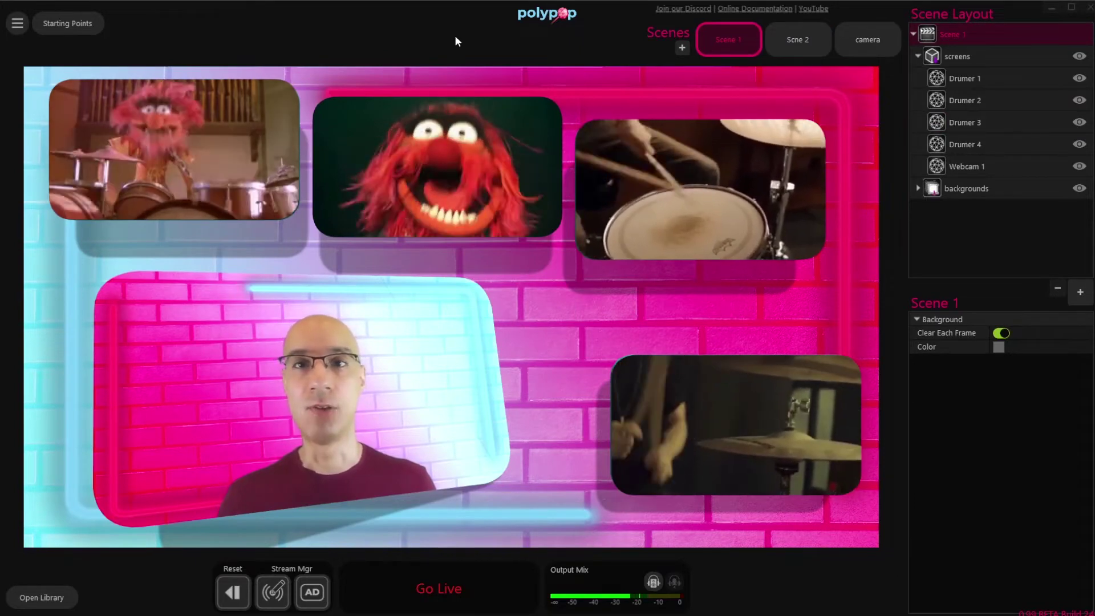
# With Scne 2 active, add a Repeating Alert to the library and set its interval to 60 seconds
pyautogui.click(795, 41)
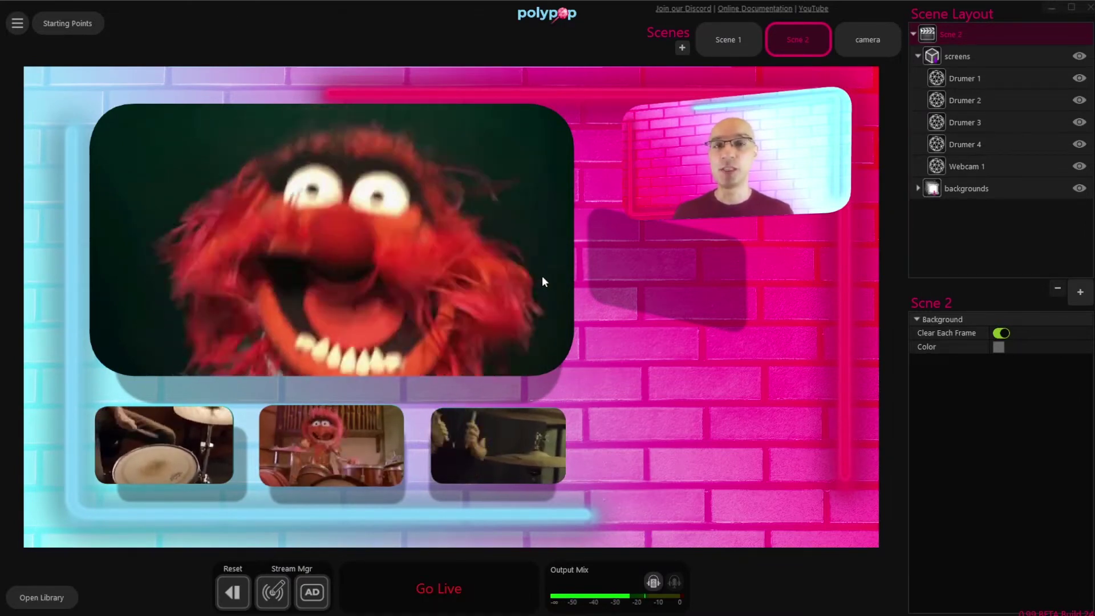
pyautogui.click(63, 603)
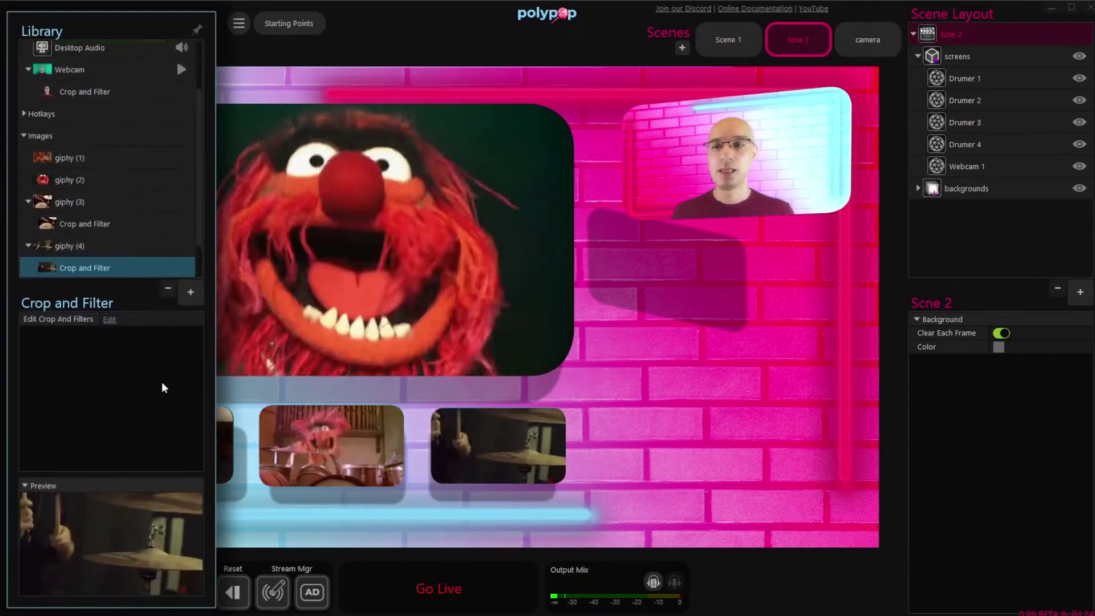
pyautogui.click(190, 293)
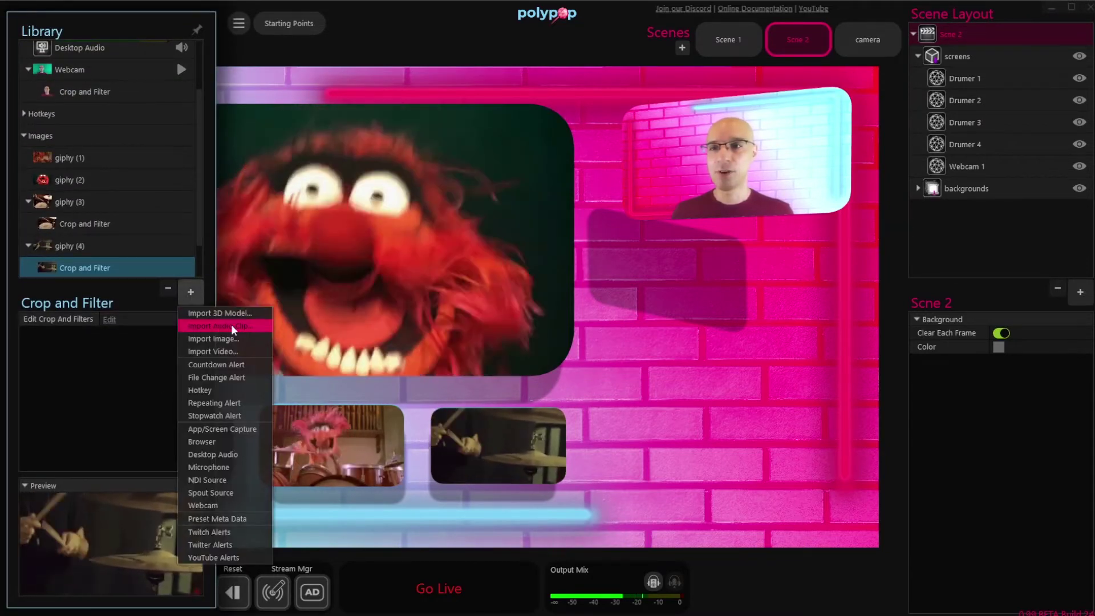
pyautogui.click(252, 404)
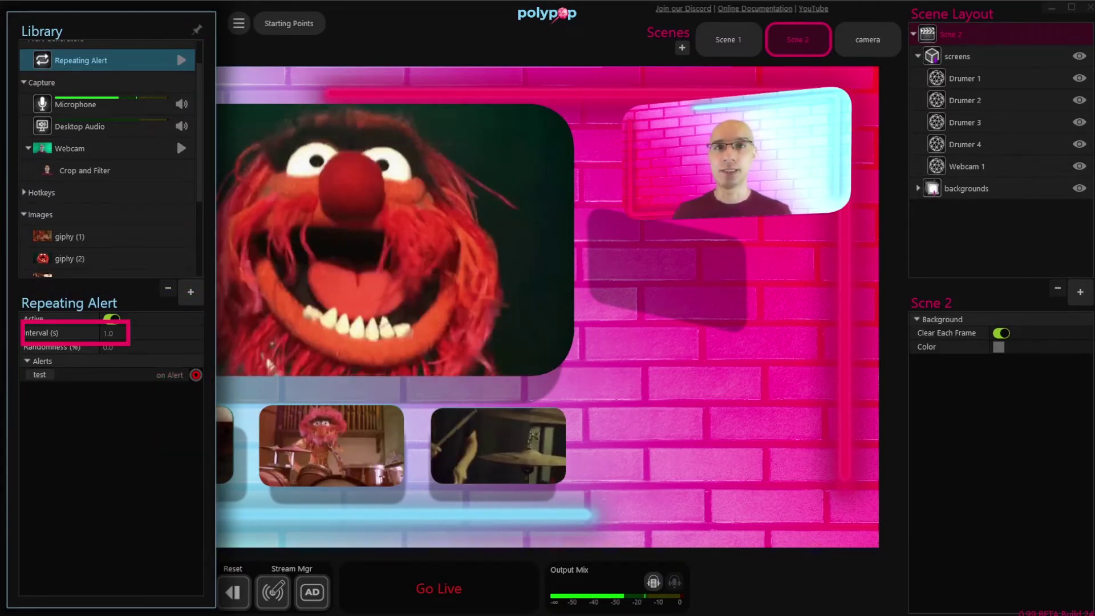
pyautogui.click(109, 333)
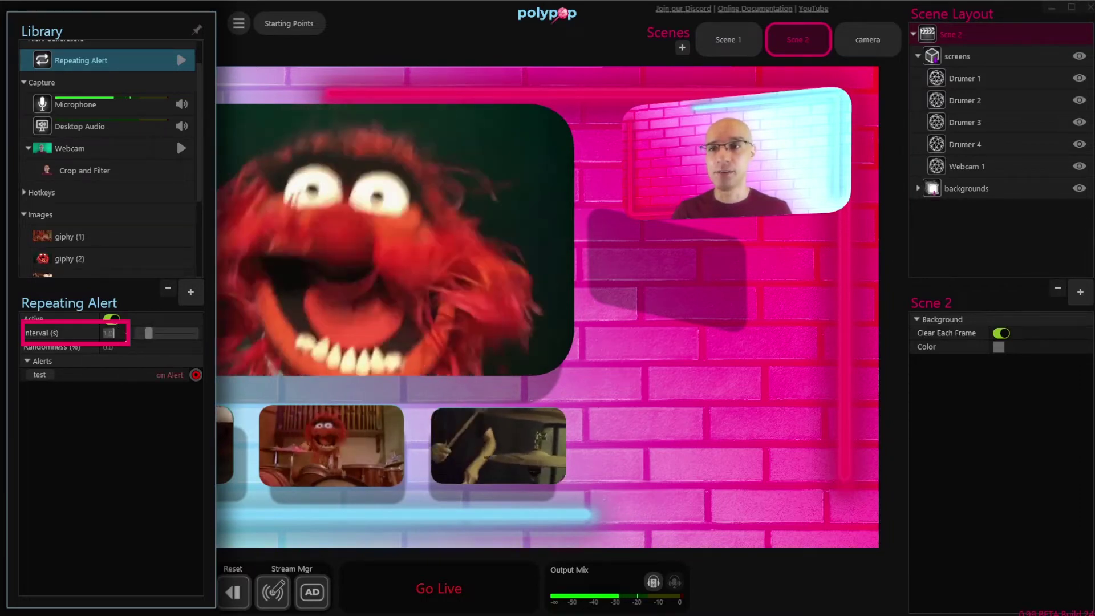
pyautogui.write('60')
pyautogui.press('Return')
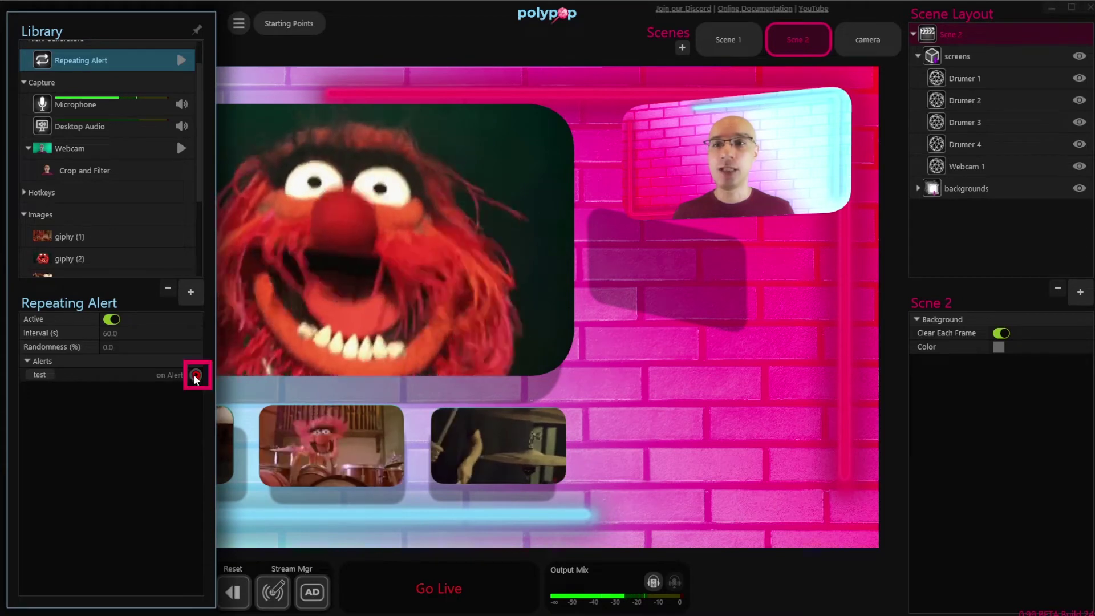
# Create an action sequence from the Repeating Alert's on Alert output and rename it Scene switch
pyautogui.moveTo(196, 375); pyautogui.dragTo(460, 82)
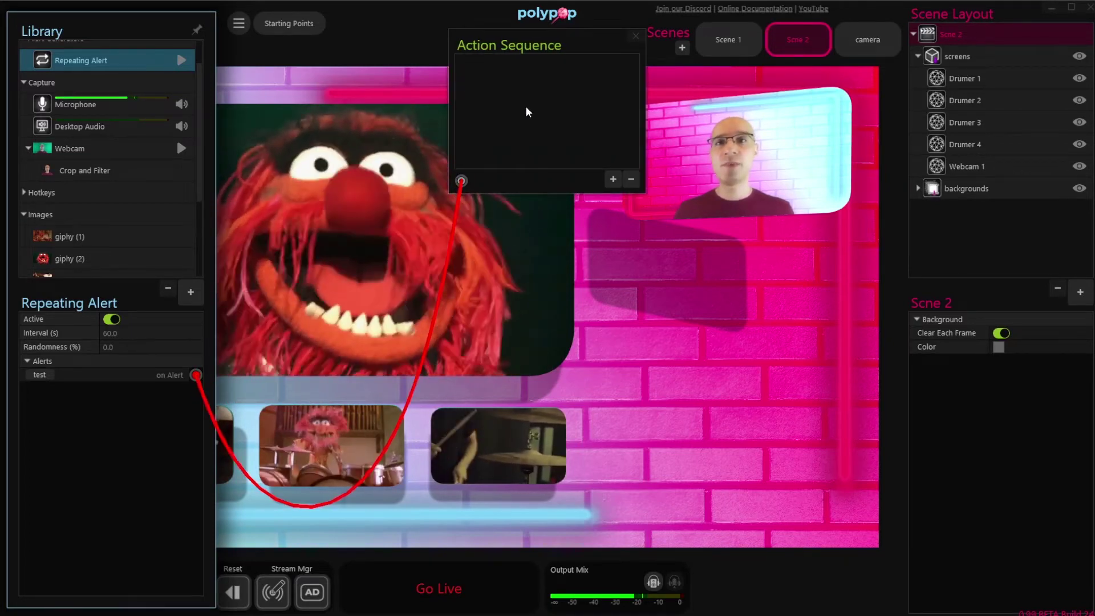
pyautogui.doubleClick(529, 45)
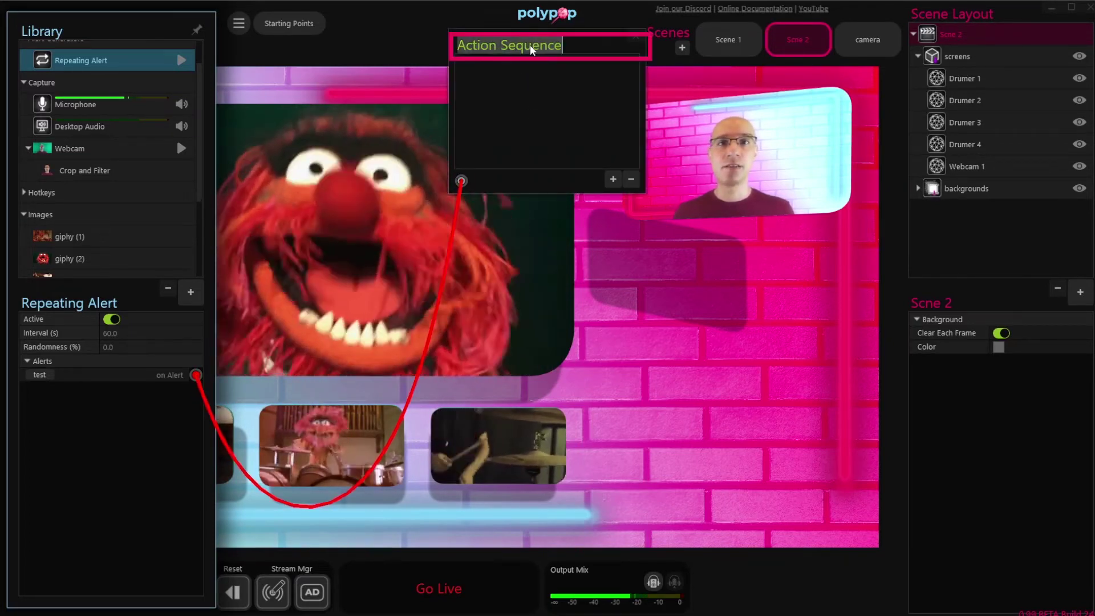
pyautogui.write('Scene switch')
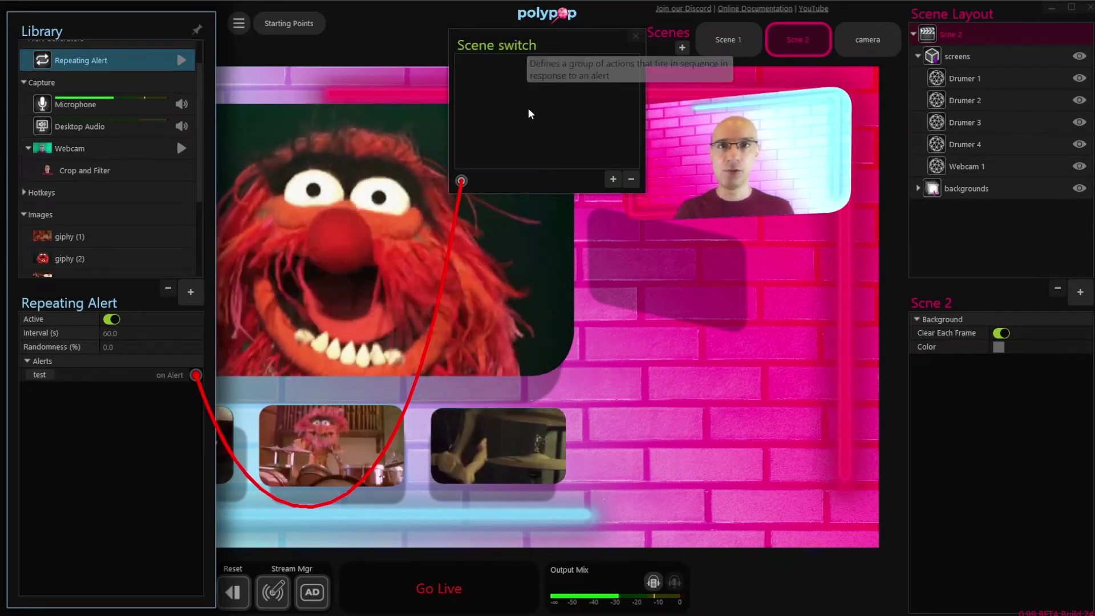
pyautogui.click(528, 108)
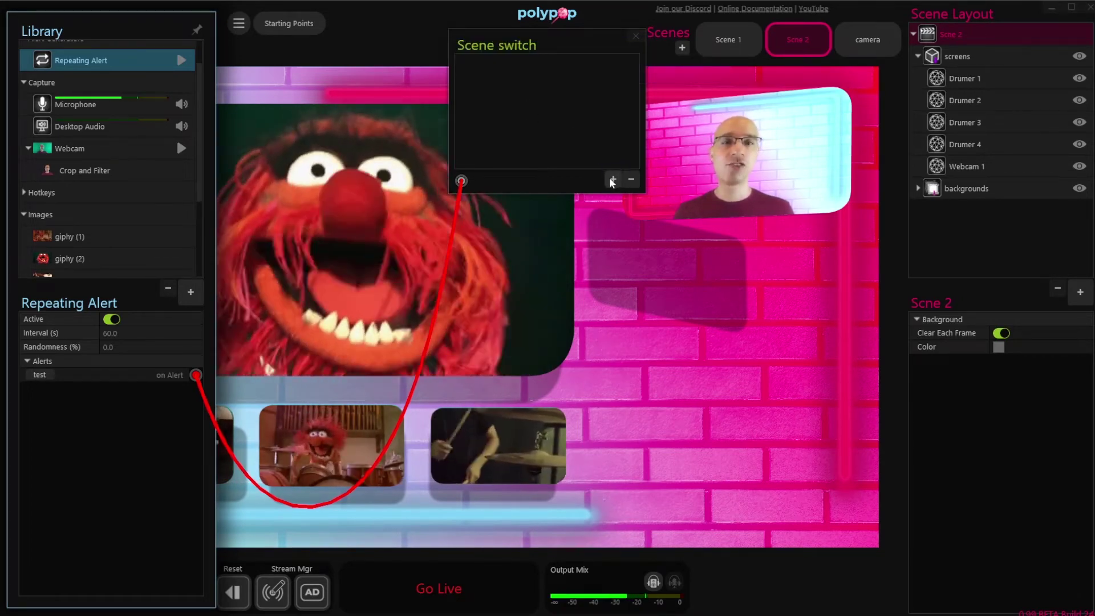
# Add an Emit Alert action named "switch scene to 2" to the Scene switch sequence and link it to Scne 2
pyautogui.click(613, 180)
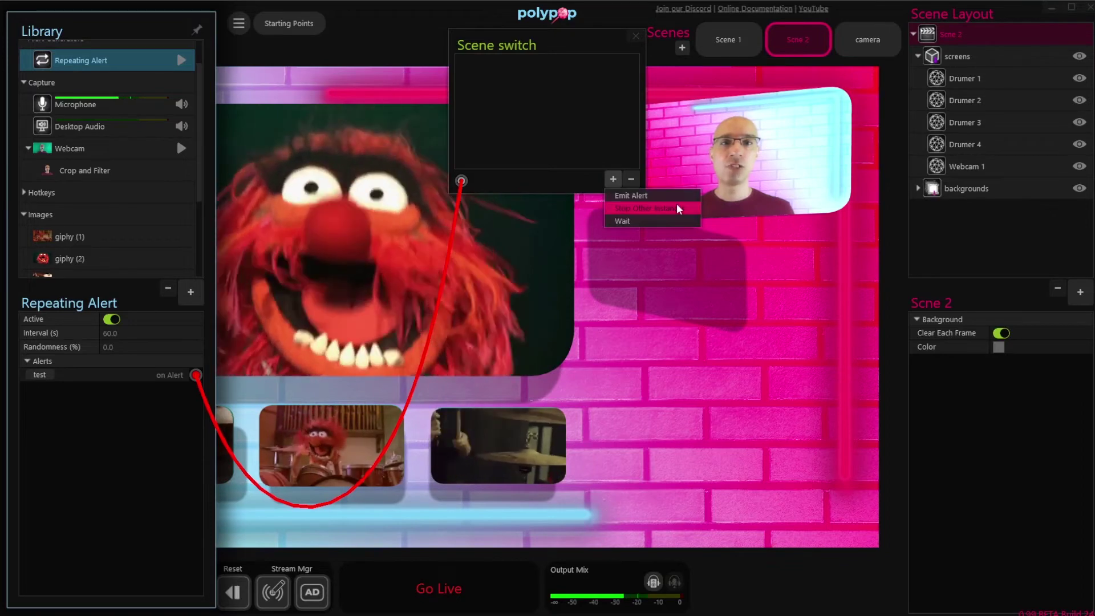
pyautogui.click(678, 198)
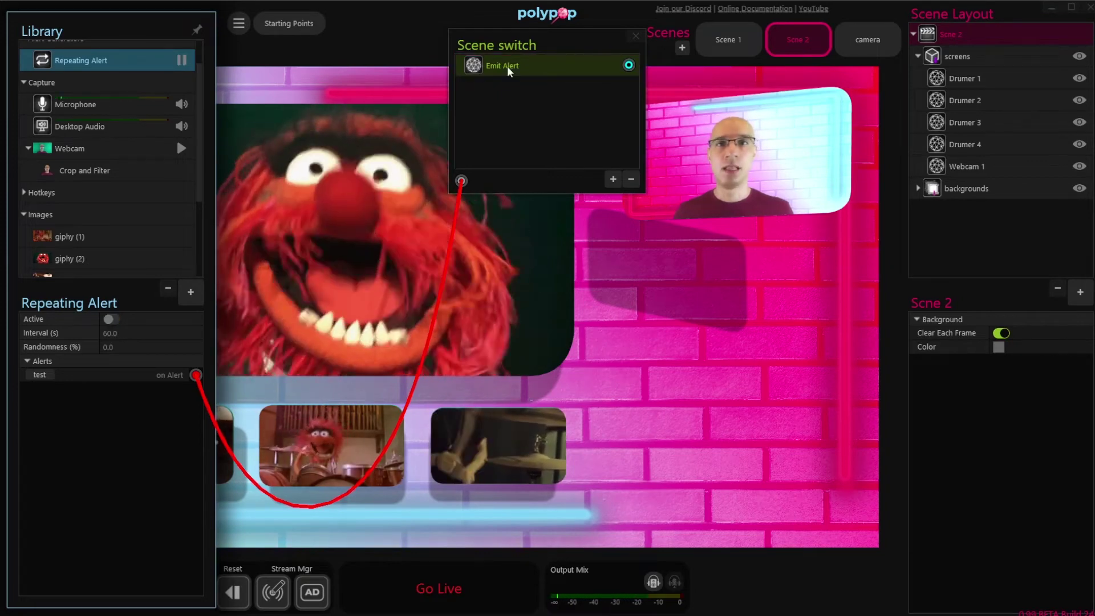
pyautogui.doubleClick(509, 68)
pyautogui.write('switch scene to 2')
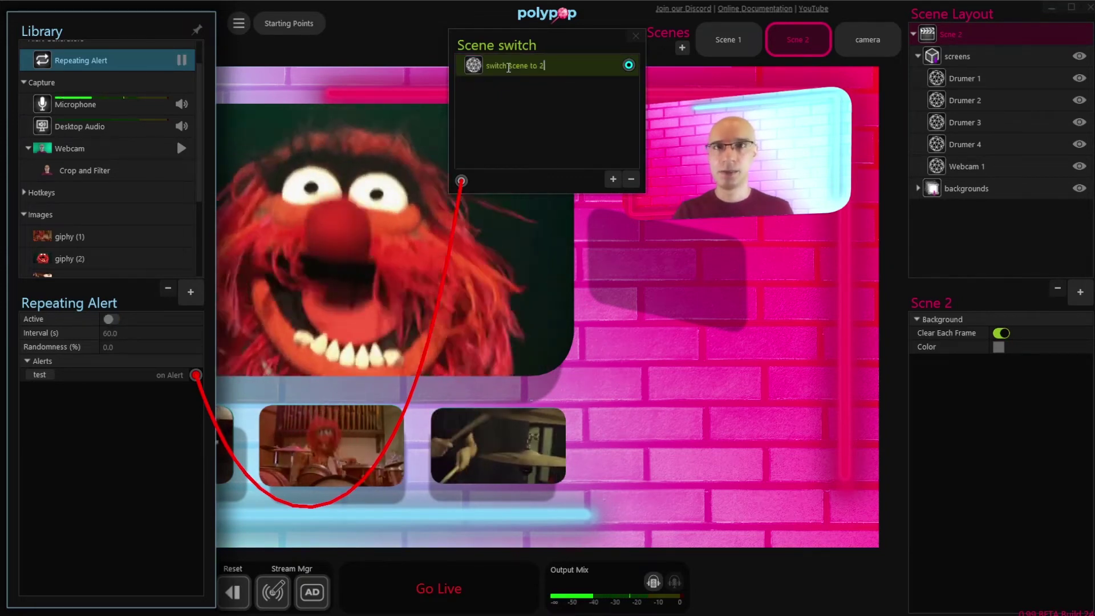
pyautogui.press('Return')
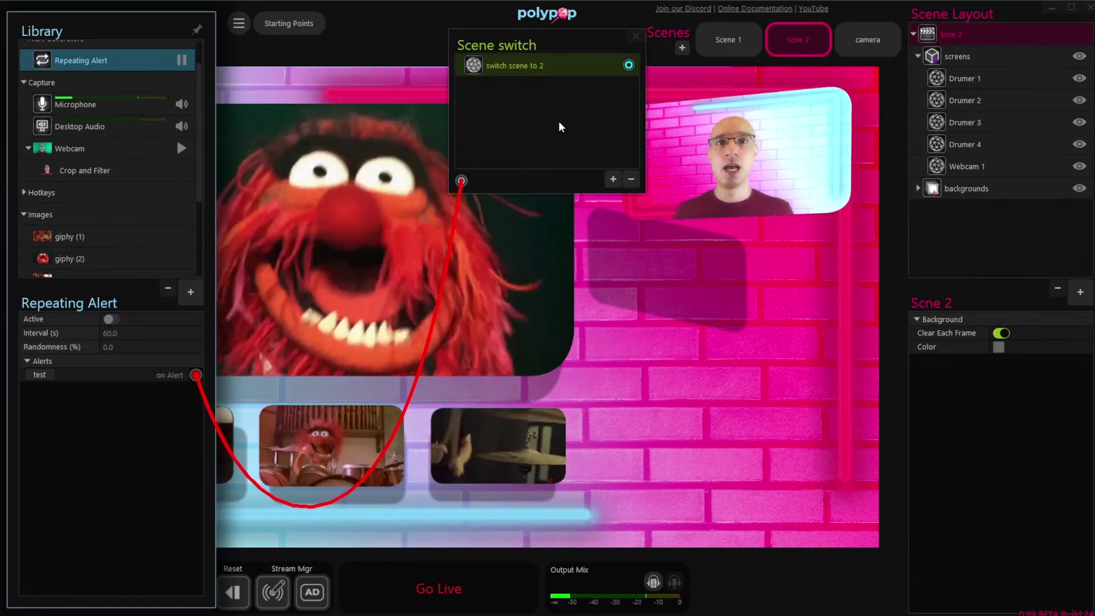
pyautogui.moveTo(628, 65); pyautogui.dragTo(773, 48)
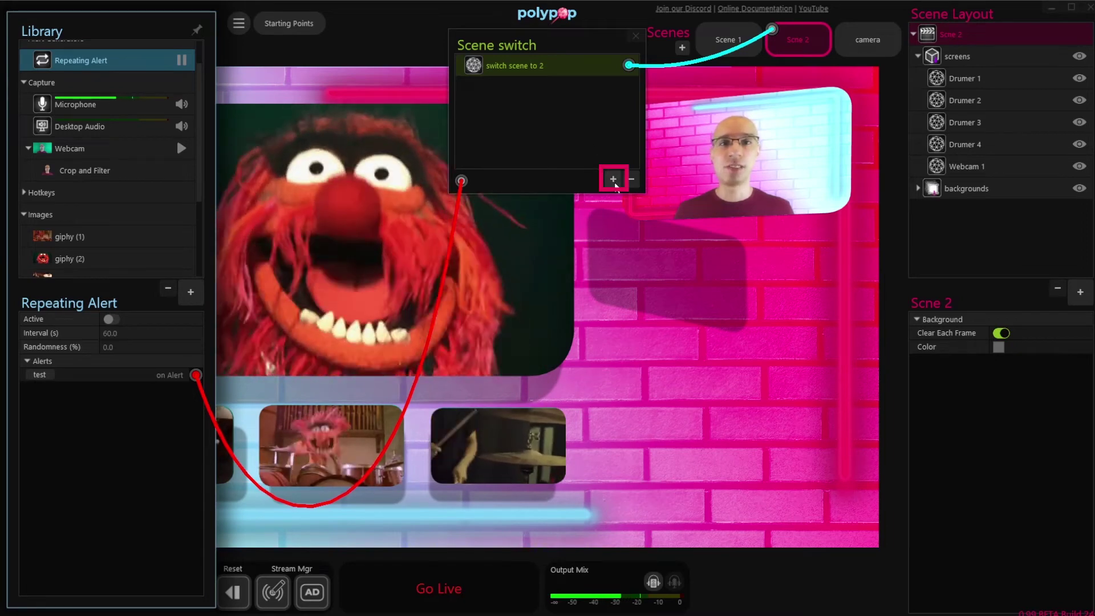
# Add a 5-second Wait action after the switch to scene 2
pyautogui.click(613, 179)
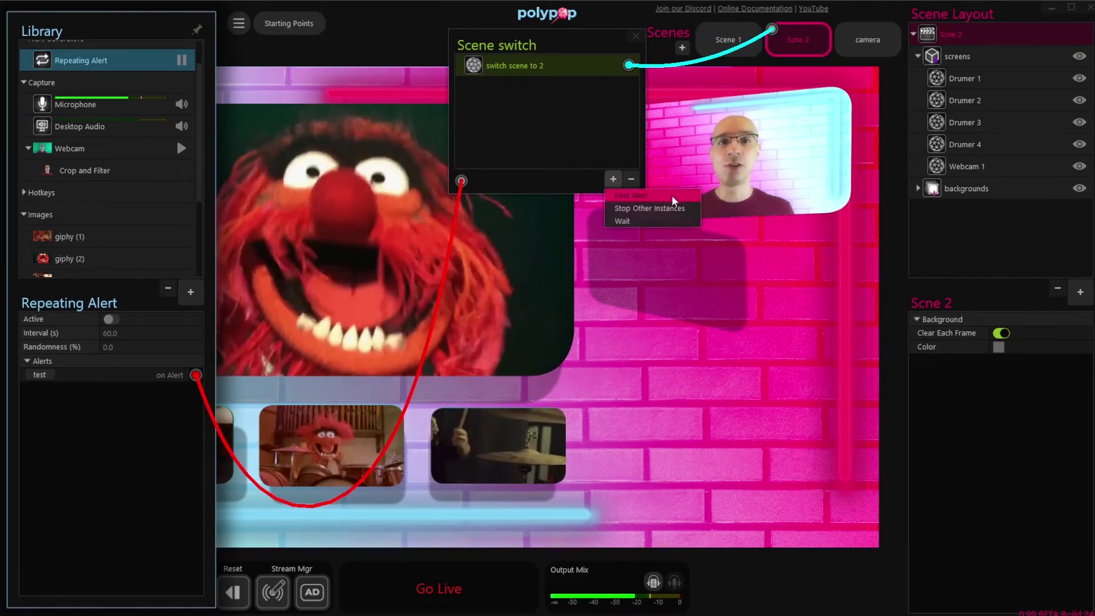
pyautogui.click(679, 219)
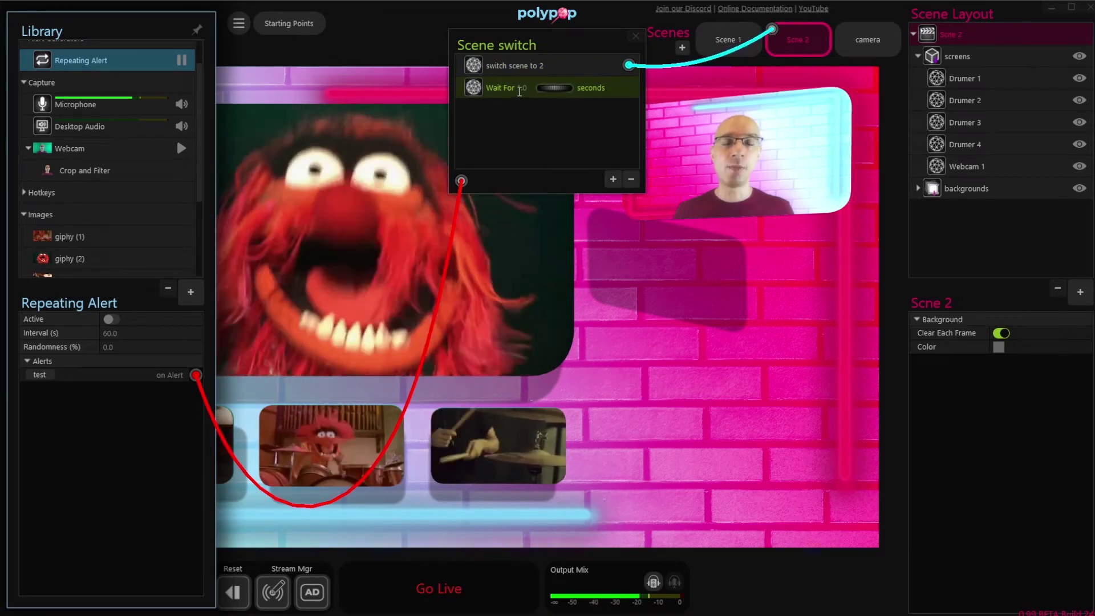
pyautogui.click(520, 89)
pyautogui.write('5')
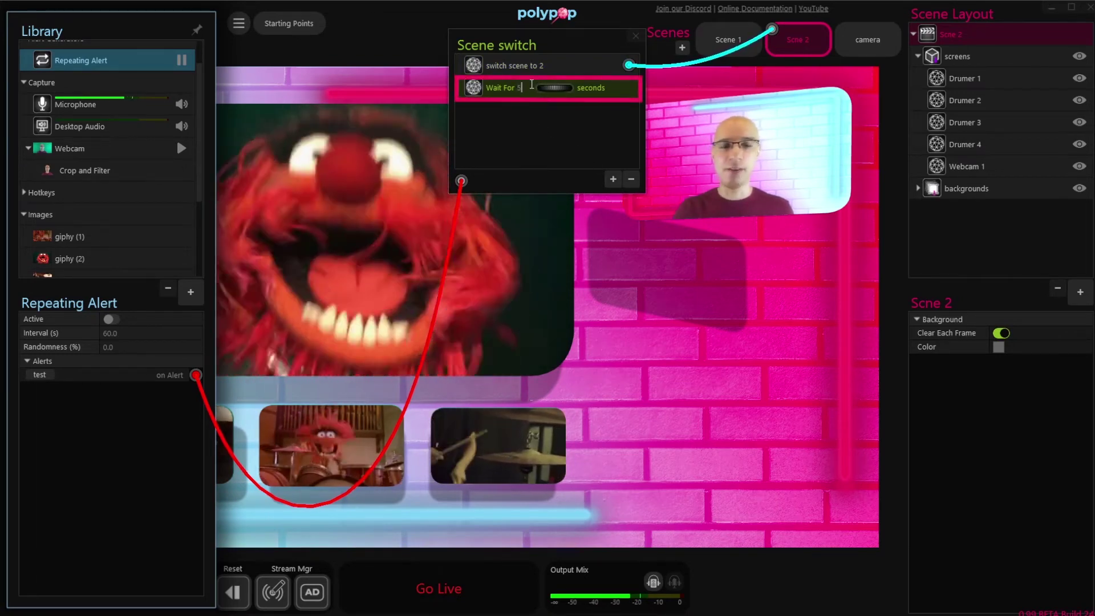
pyautogui.click(588, 132)
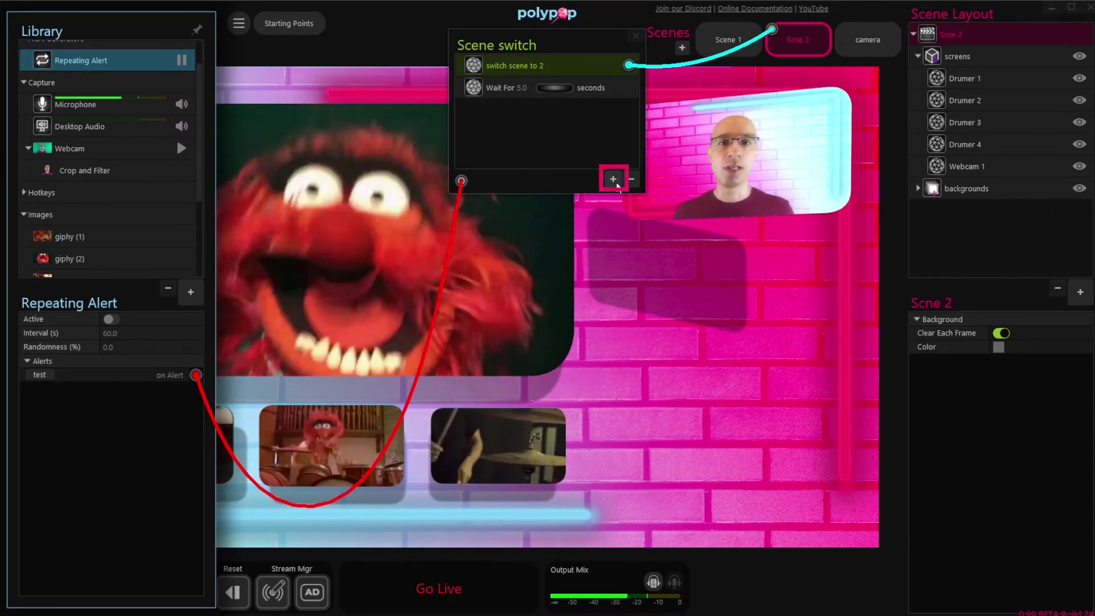
# Add a second Emit Alert action named "Switch scene to 1" to the sequence and link it to Scene 1
pyautogui.click(615, 181)
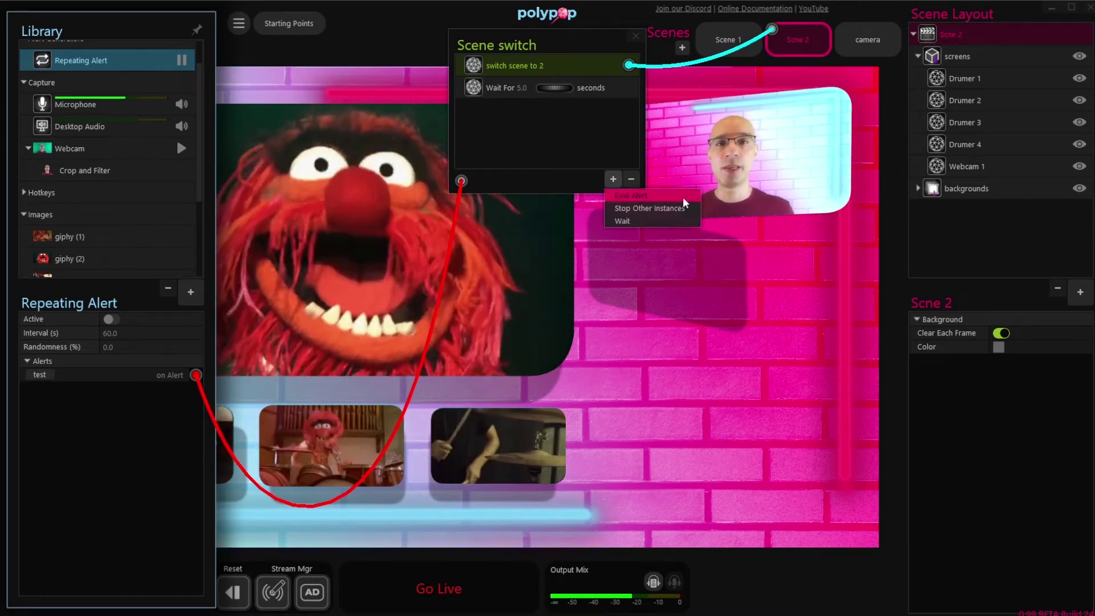
pyautogui.click(682, 197)
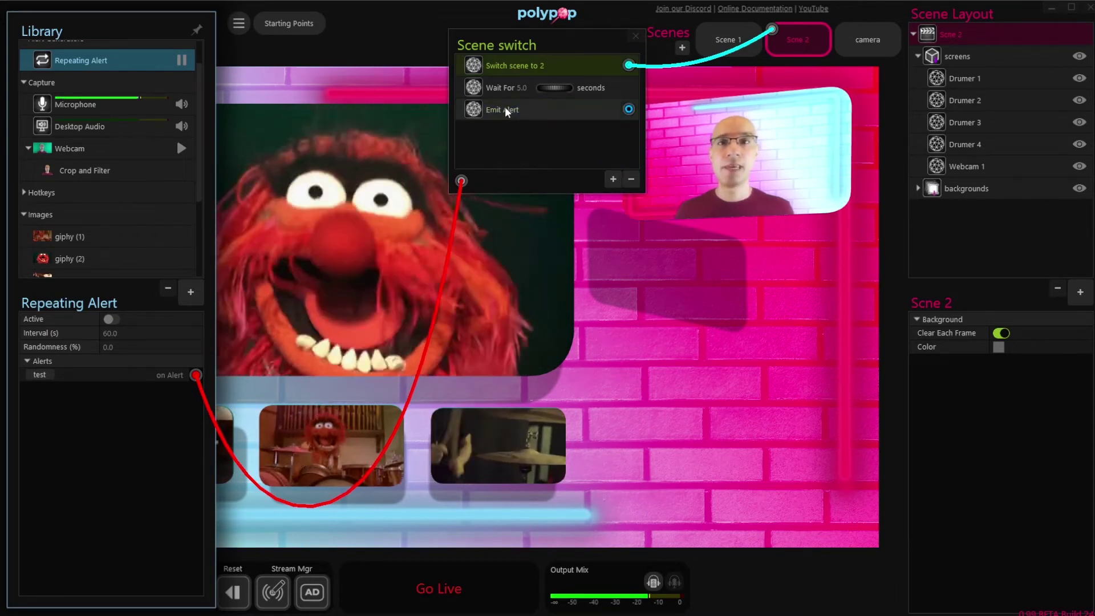
pyautogui.doubleClick(505, 112)
pyautogui.write('Switch scene to 2')
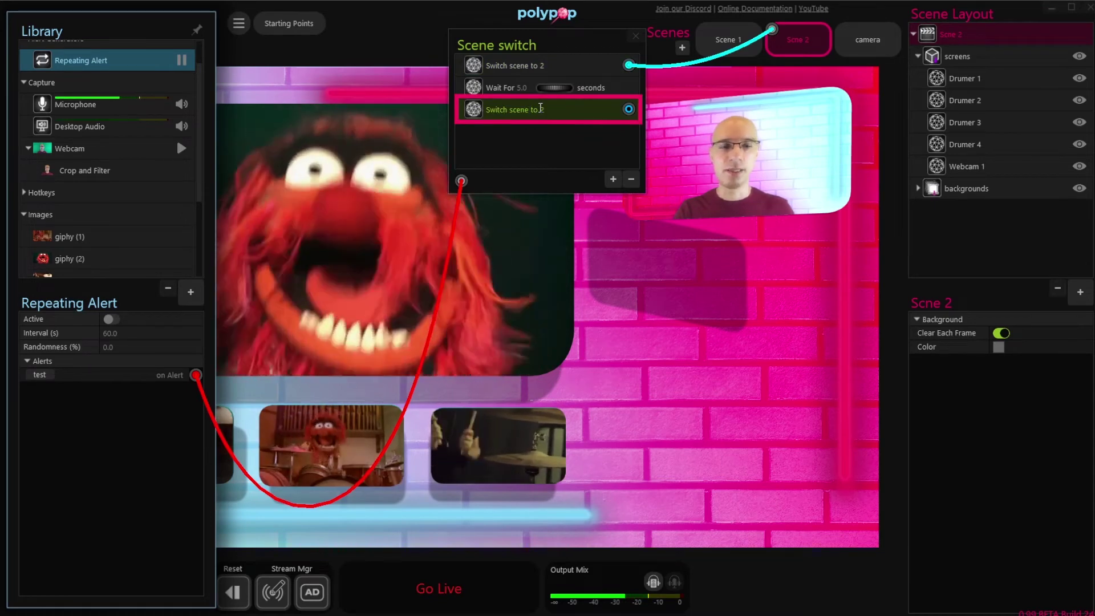
pyautogui.write('1')
pyautogui.press('Return')
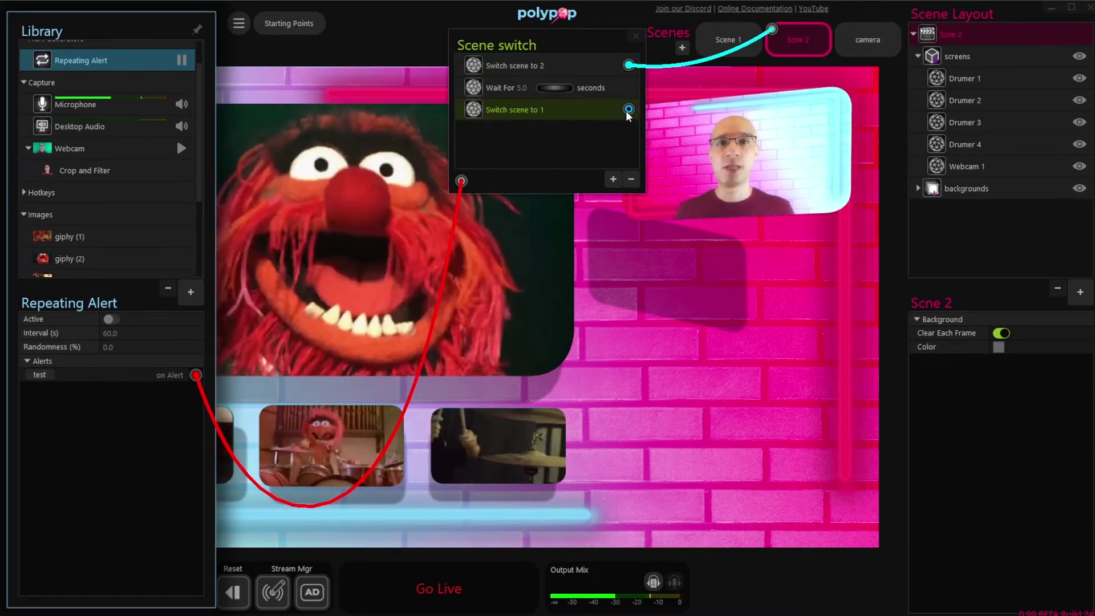
pyautogui.moveTo(628, 109); pyautogui.dragTo(702, 30)
# Add another Wait action of 5 seconds at the end of the Scene switch sequence
pyautogui.click(613, 179)
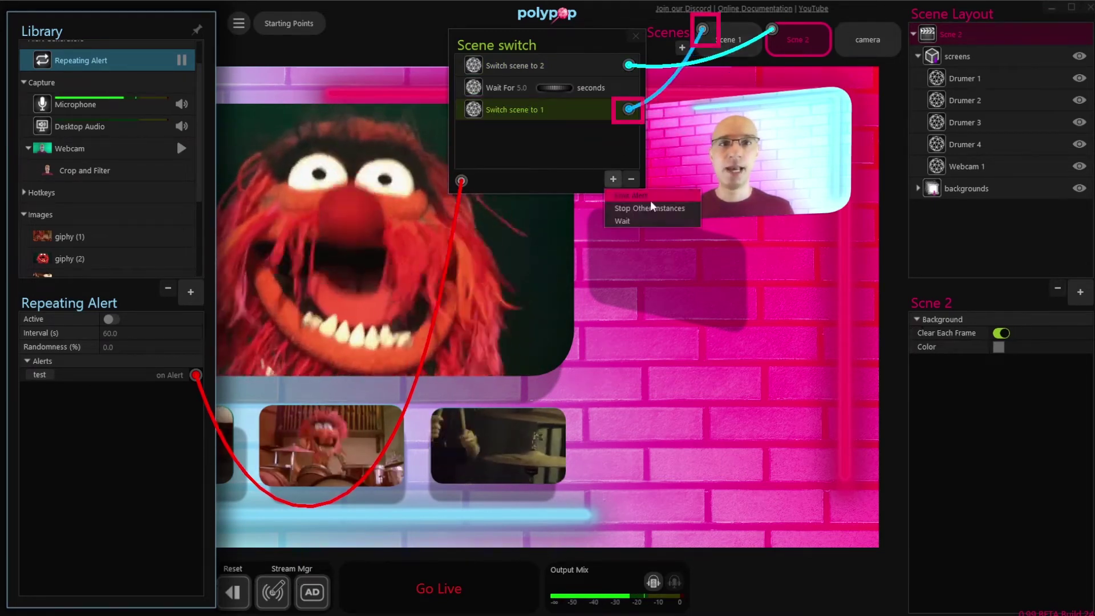
pyautogui.click(606, 161)
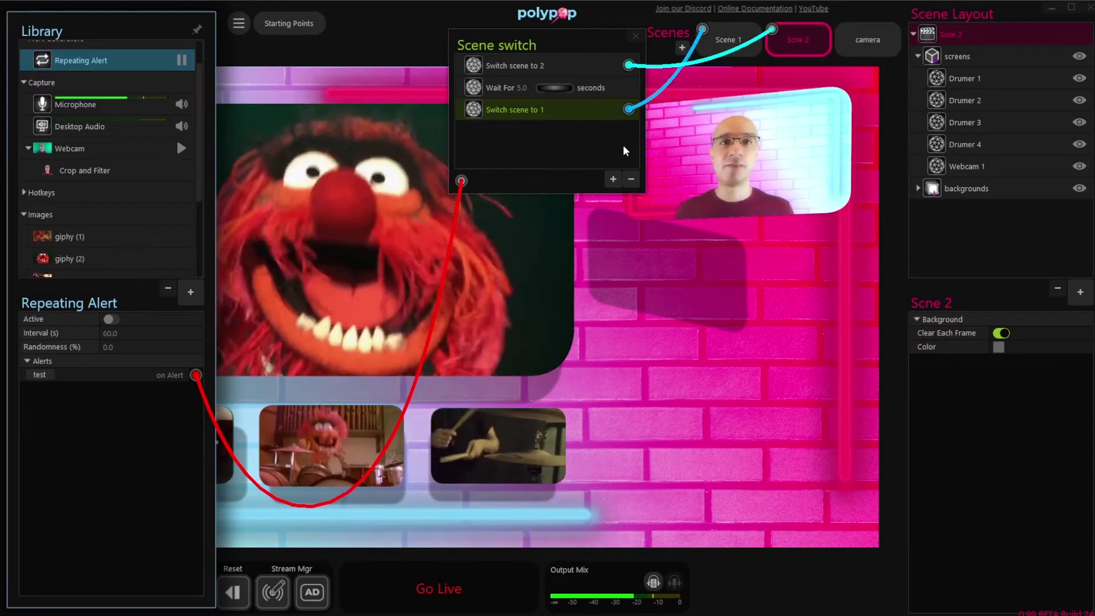
pyautogui.click(613, 179)
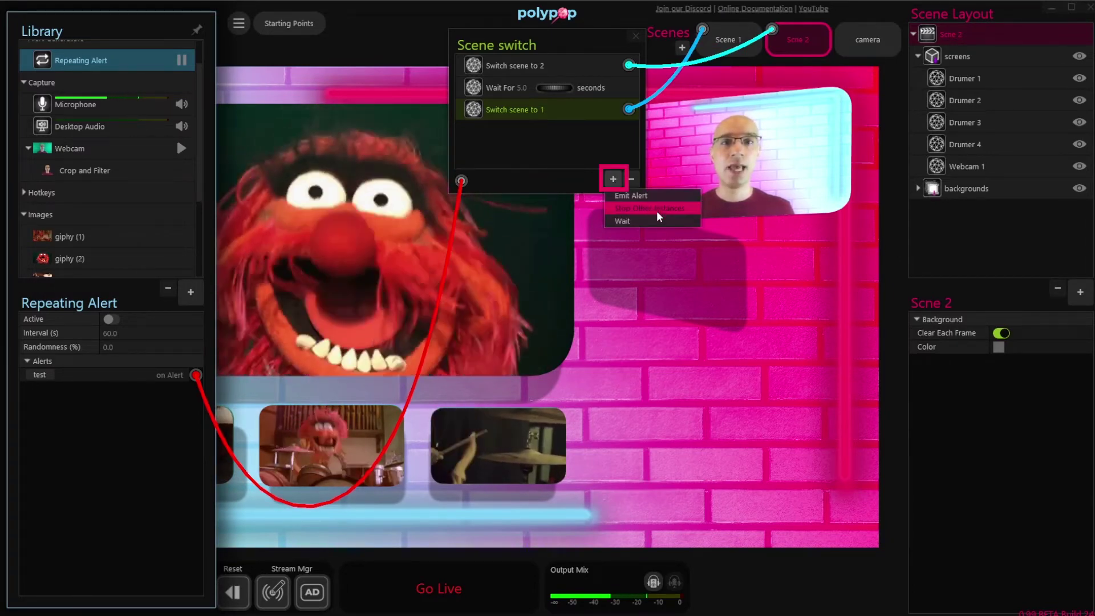
pyautogui.click(639, 221)
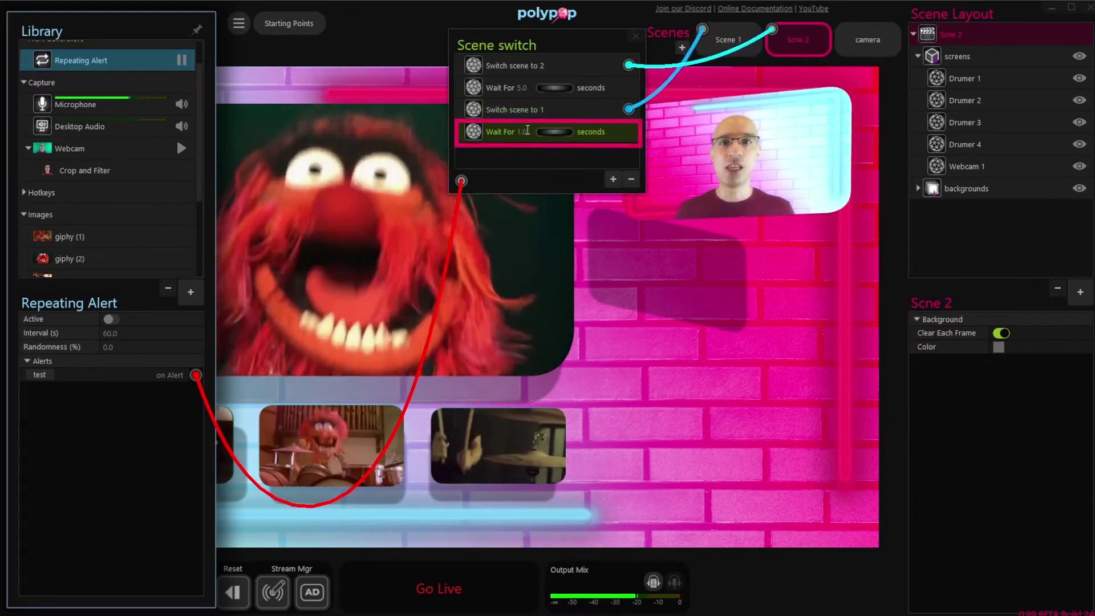
pyautogui.click(524, 131)
pyautogui.write('5')
pyautogui.press('Return')
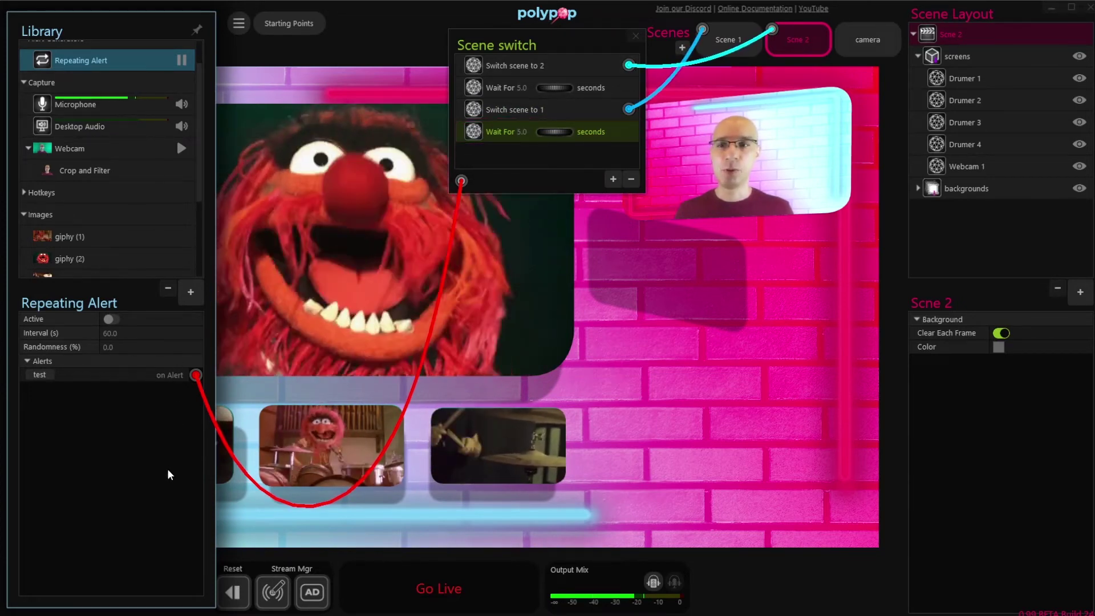
# Set the Repeating Alert's interval to 10 seconds and activate the alert
pyautogui.click(131, 332)
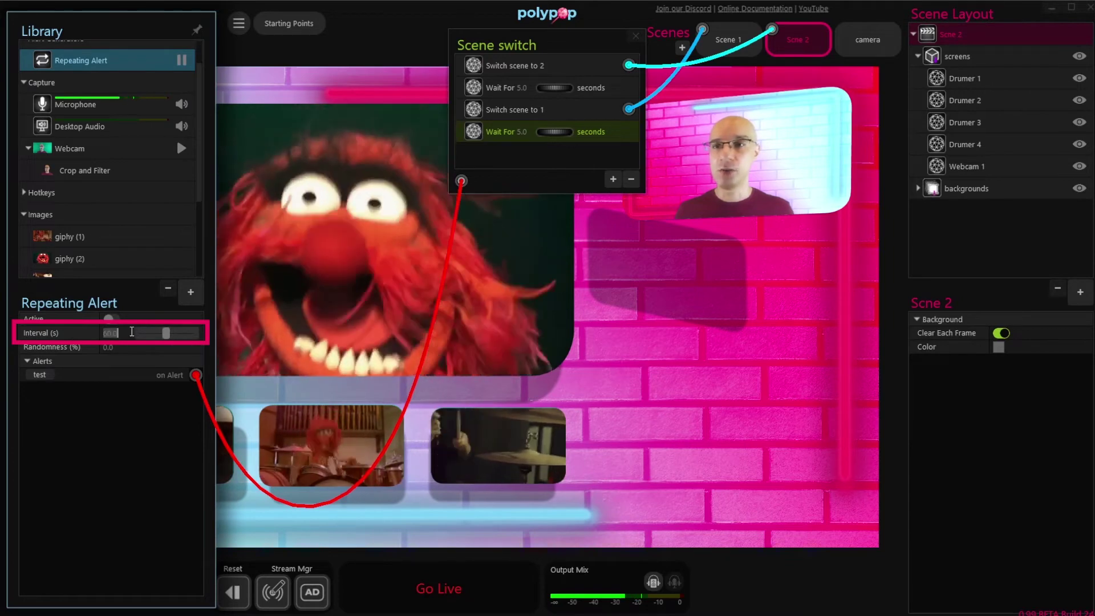
pyautogui.write('10')
pyautogui.press('Return')
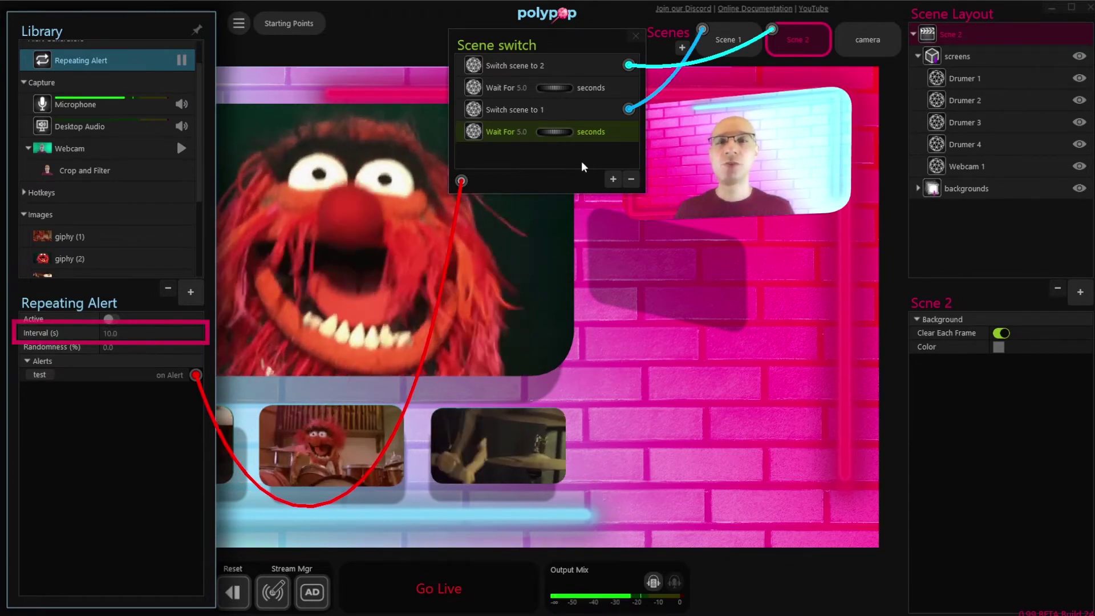
pyautogui.click(579, 130)
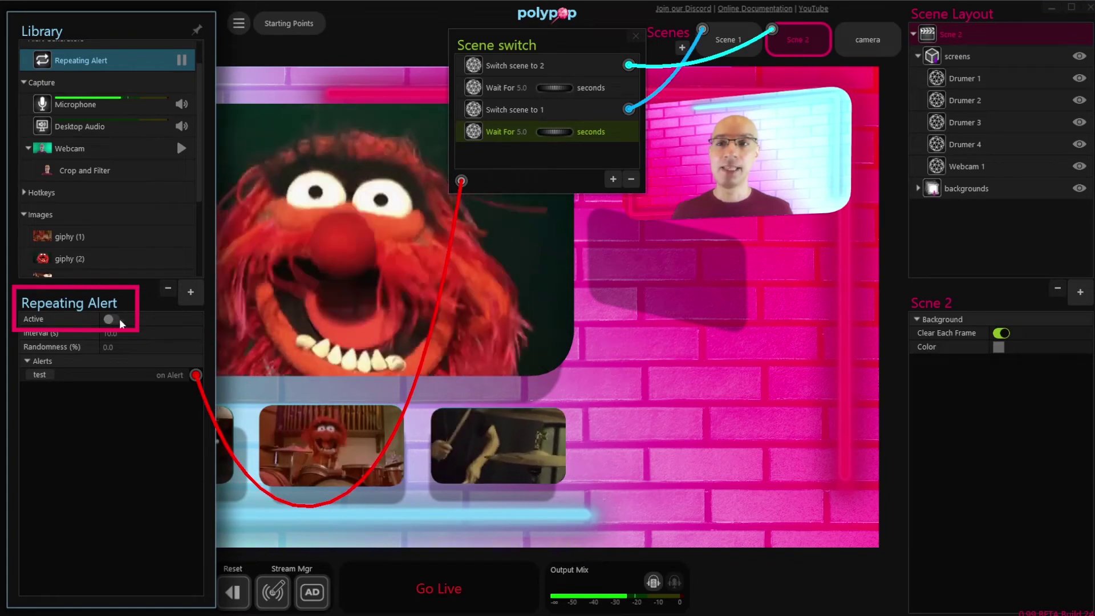
pyautogui.click(111, 320)
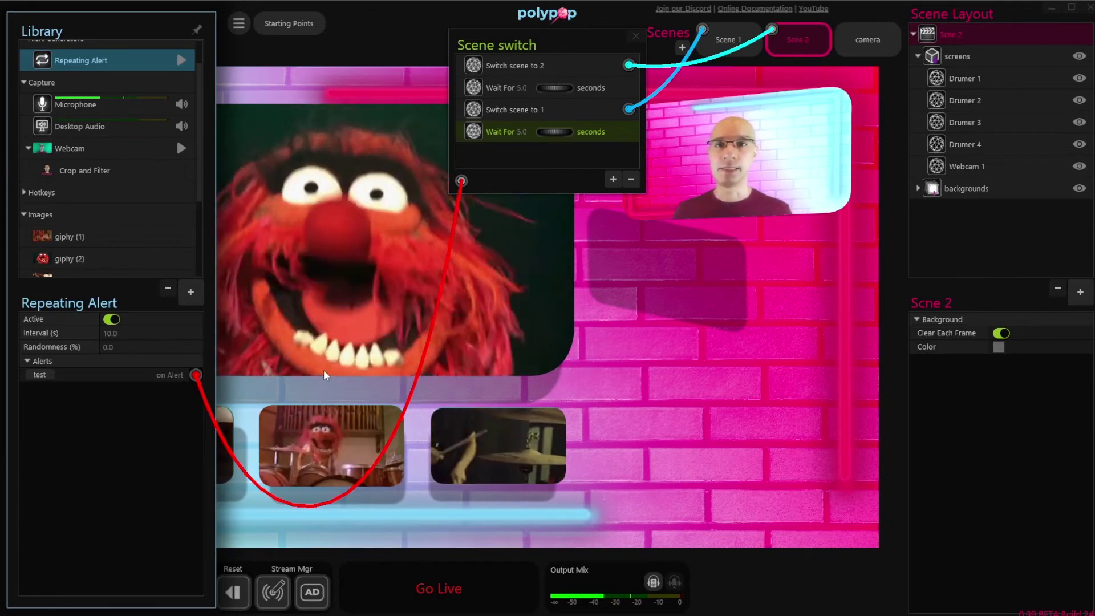
# Close the Scene switch sequence and check the switching between Scene 1 and Scne 2
pyautogui.click(636, 36)
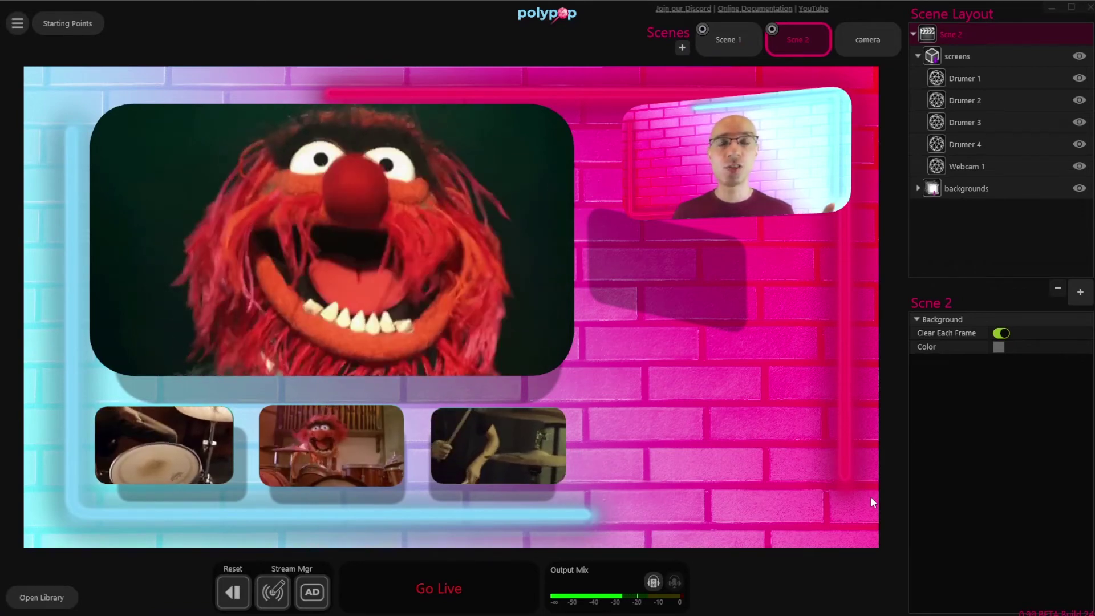
pyautogui.press('1')
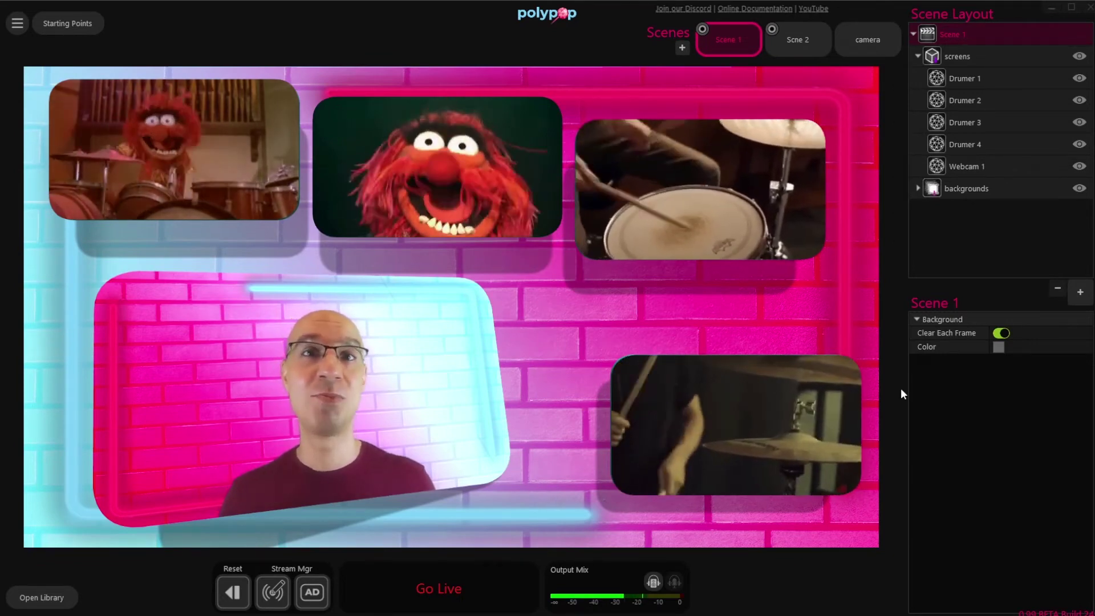
pyautogui.press('2')
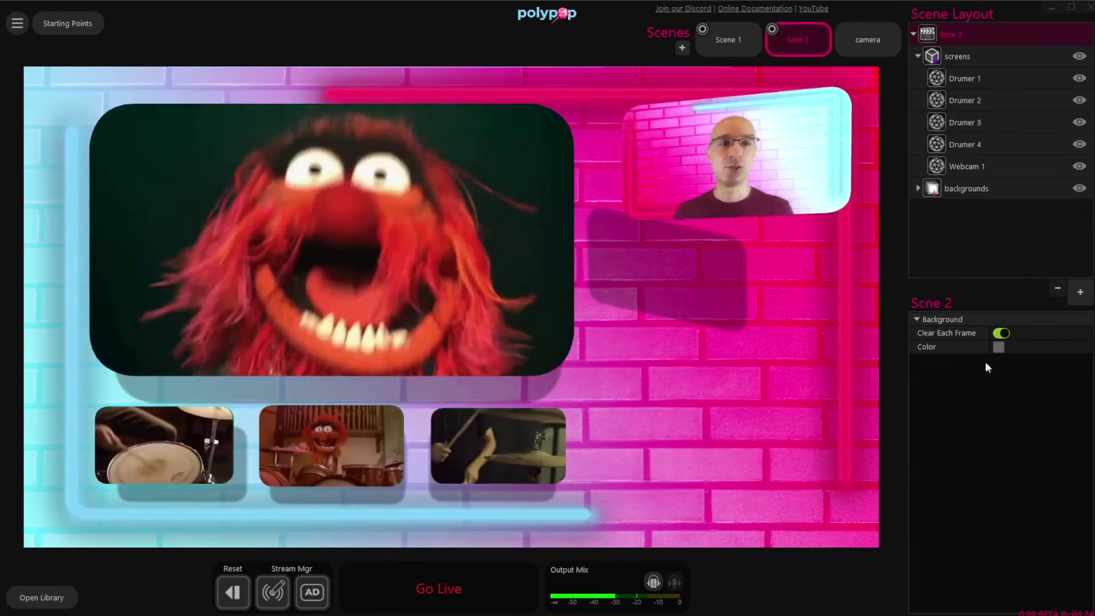
# Add the Tween preset from the Transitions category to the layout and select the Tween transition in the Global Scene
pyautogui.click(1088, 301)
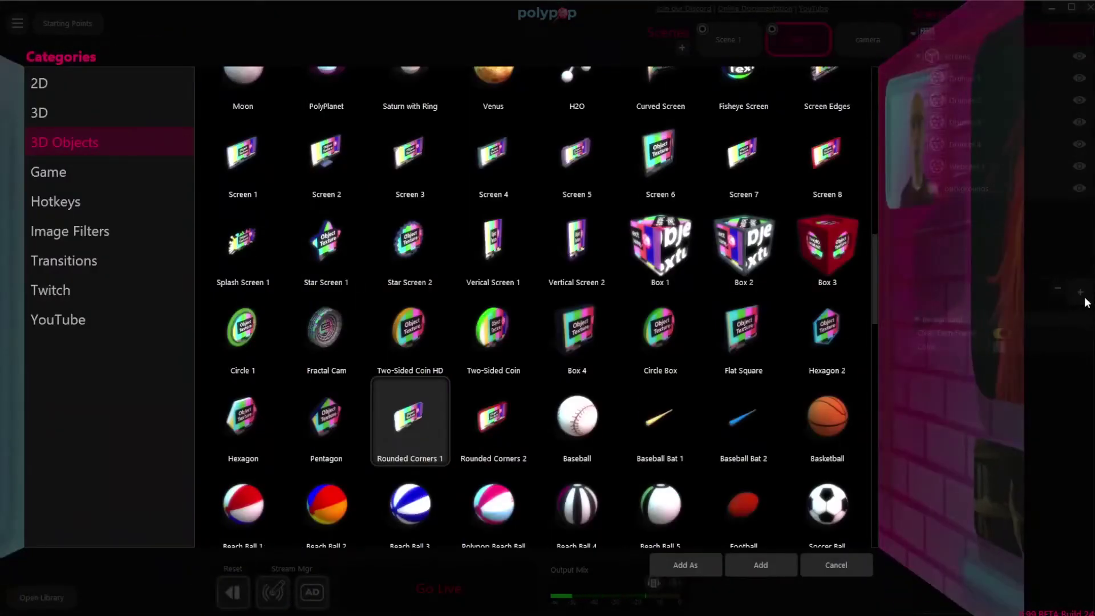
pyautogui.click(103, 270)
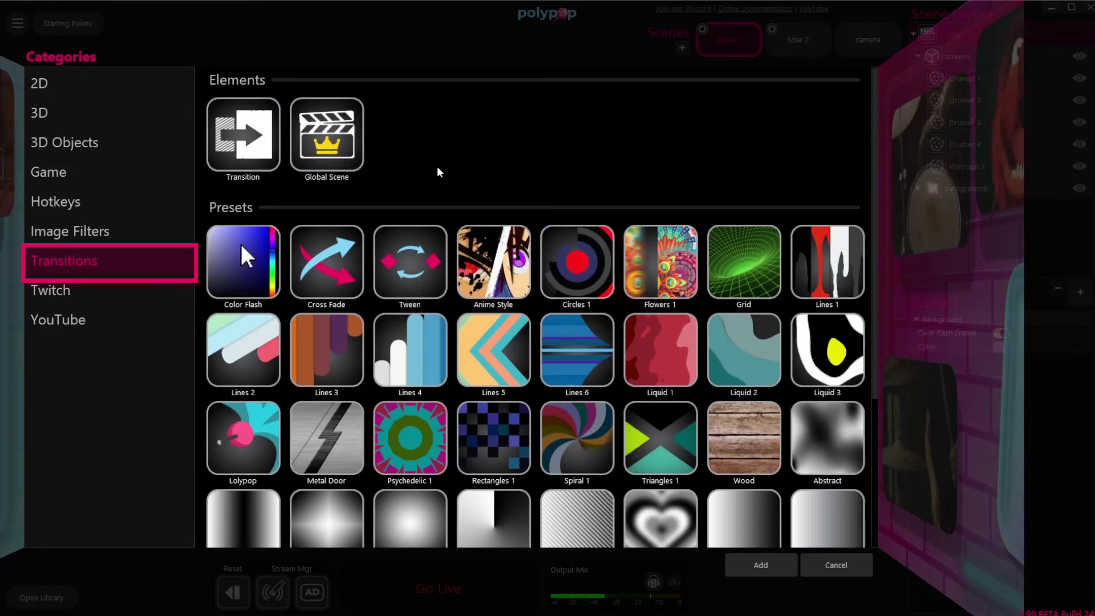
pyautogui.click(426, 282)
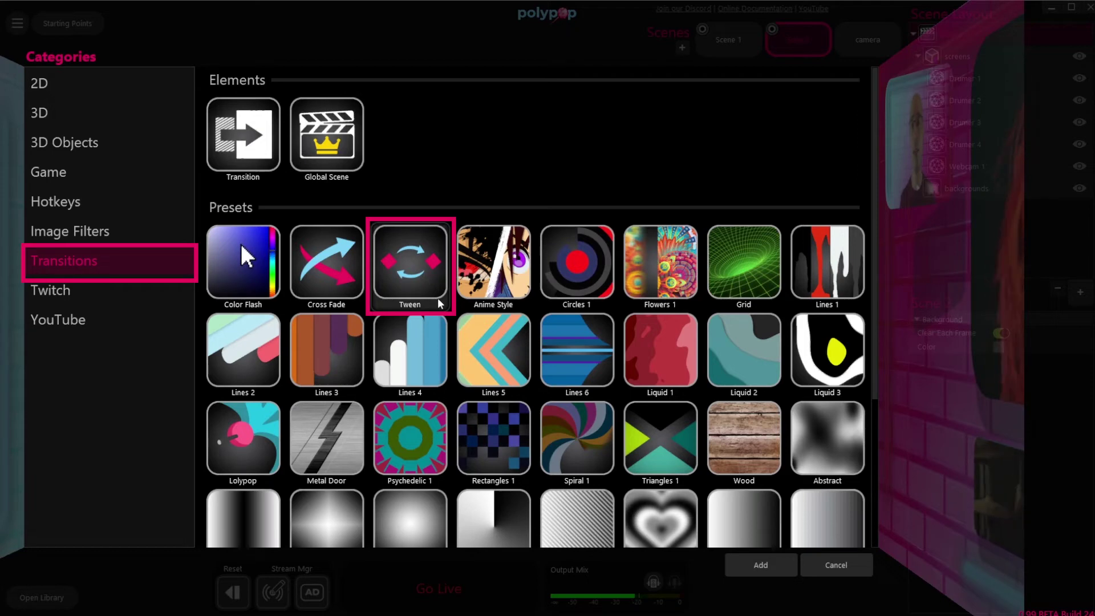
pyautogui.doubleClick(428, 267)
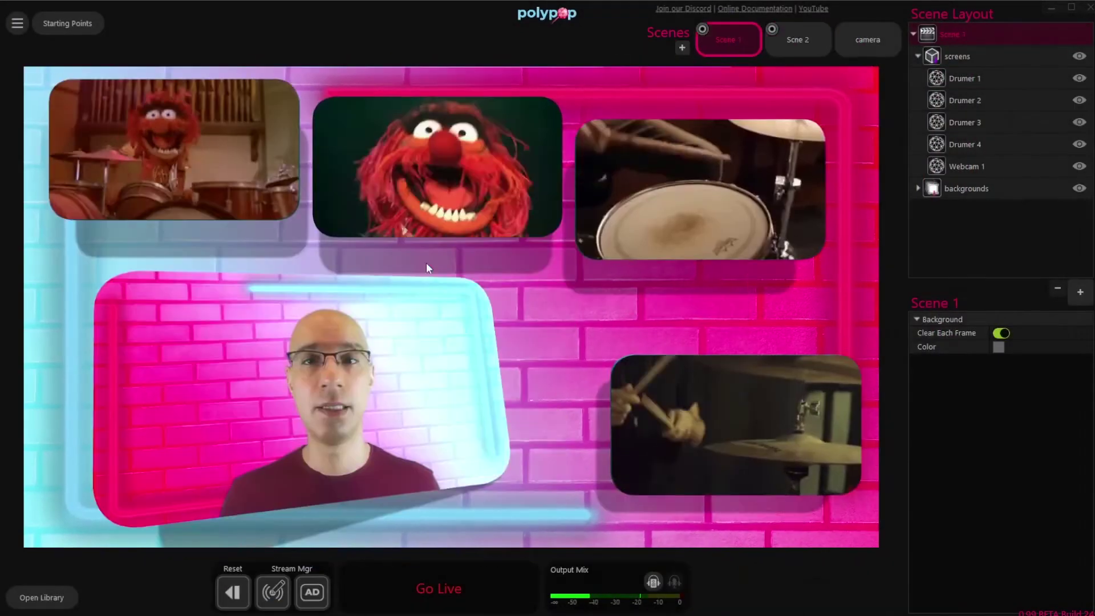
pyautogui.click(980, 56)
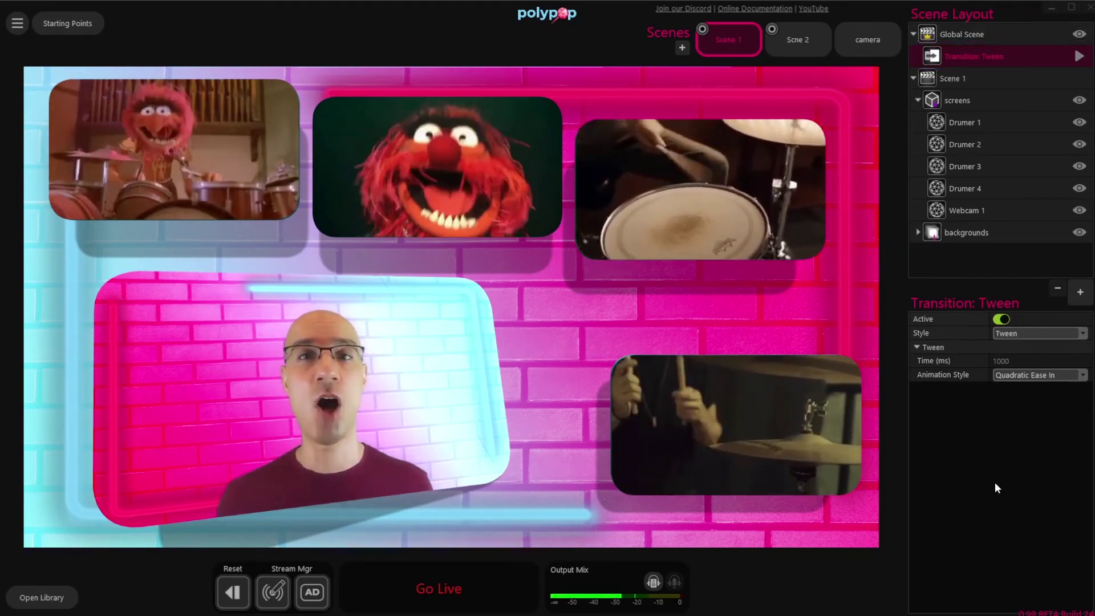
# Check the Tween transition by switching among Scene 1, Scne 2, Scne 3 and Scne 4
pyautogui.press('2')
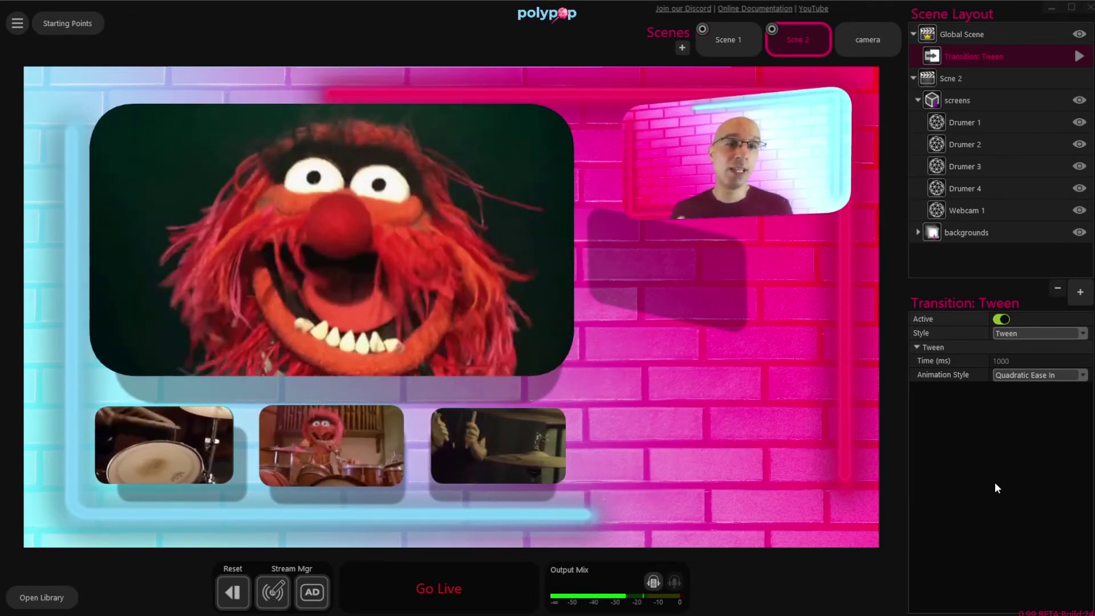
pyautogui.press('1')
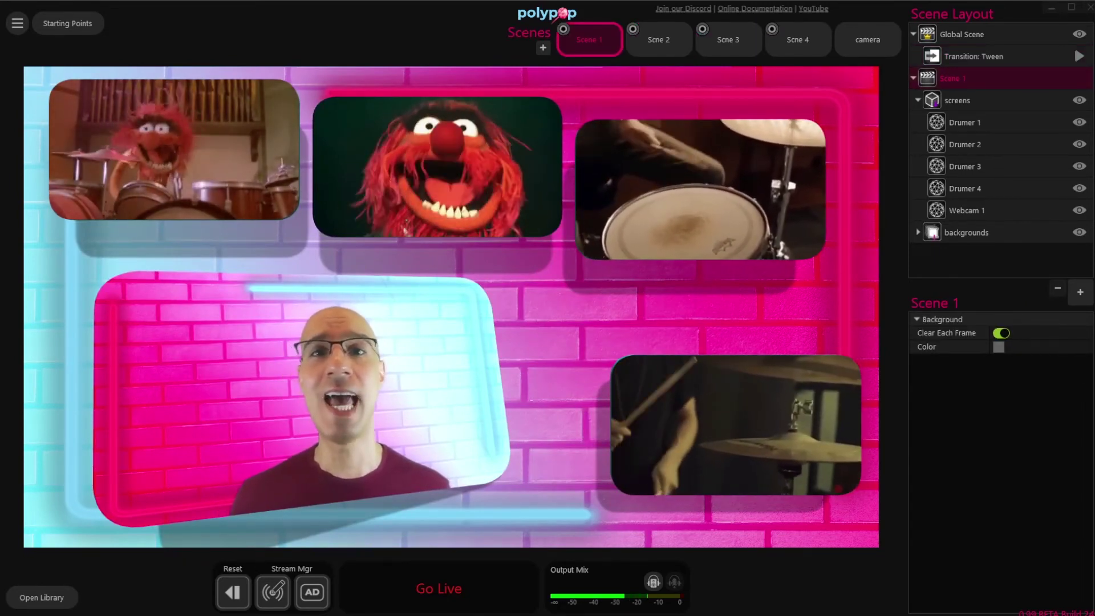
pyautogui.press('3')
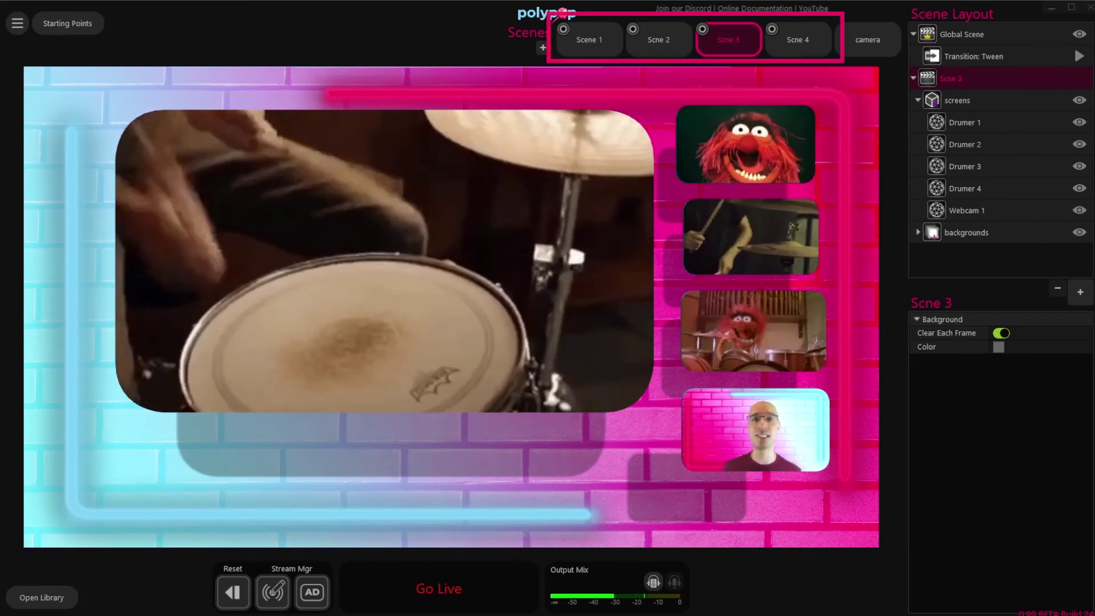
pyautogui.press('4')
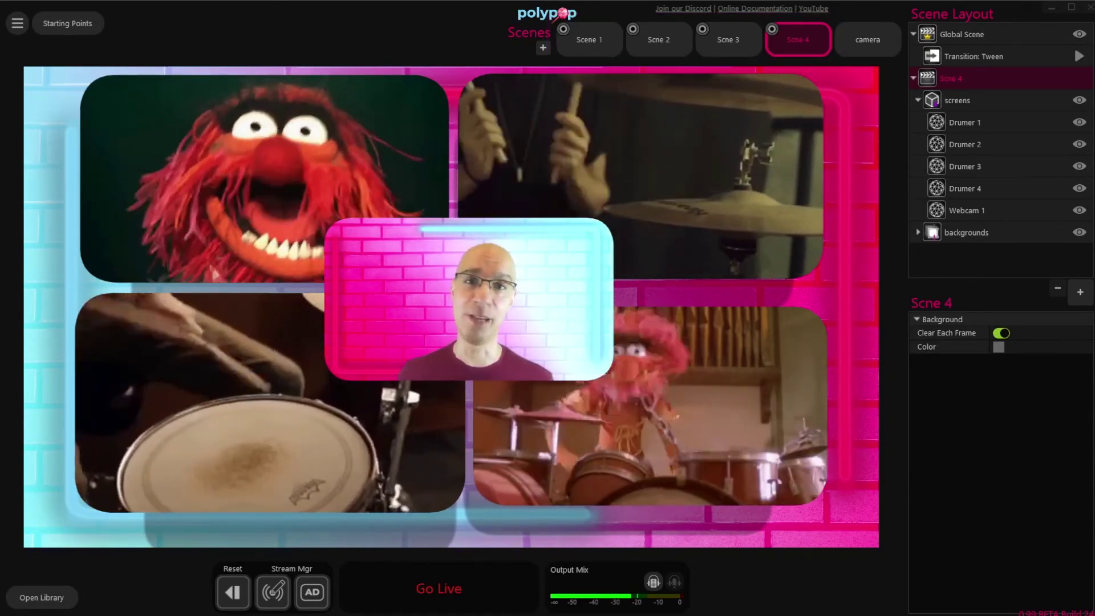
pyautogui.press('1')
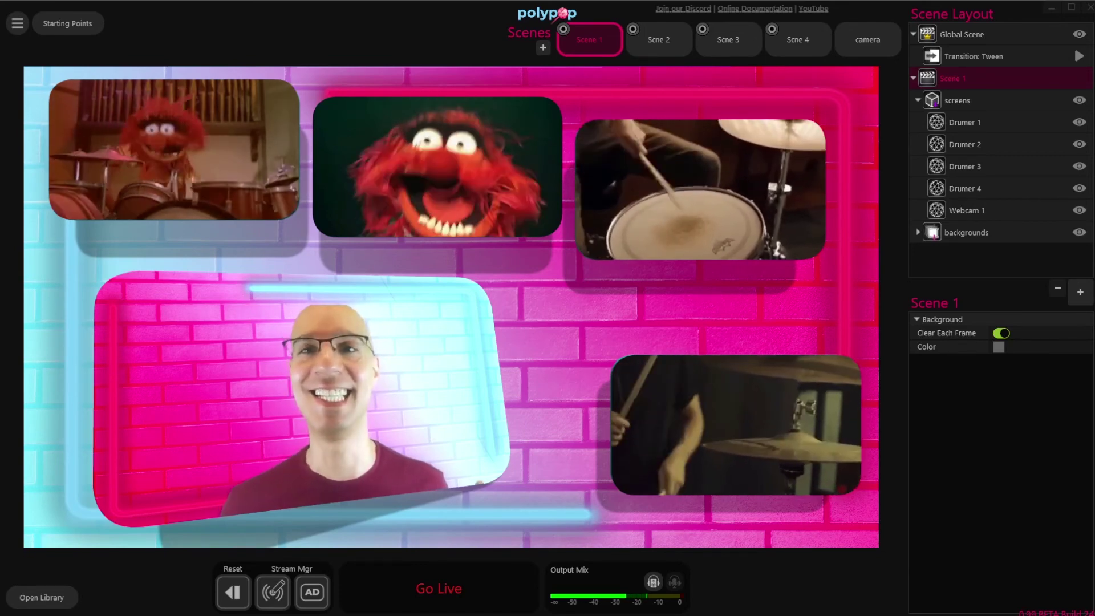
pyautogui.press('3')
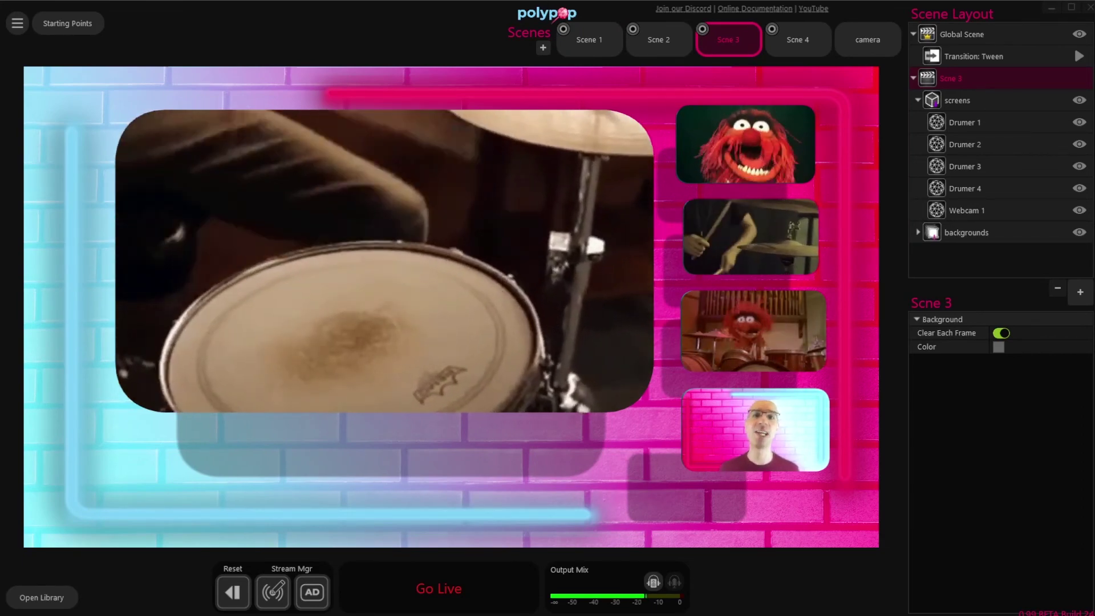
pyautogui.press('4')
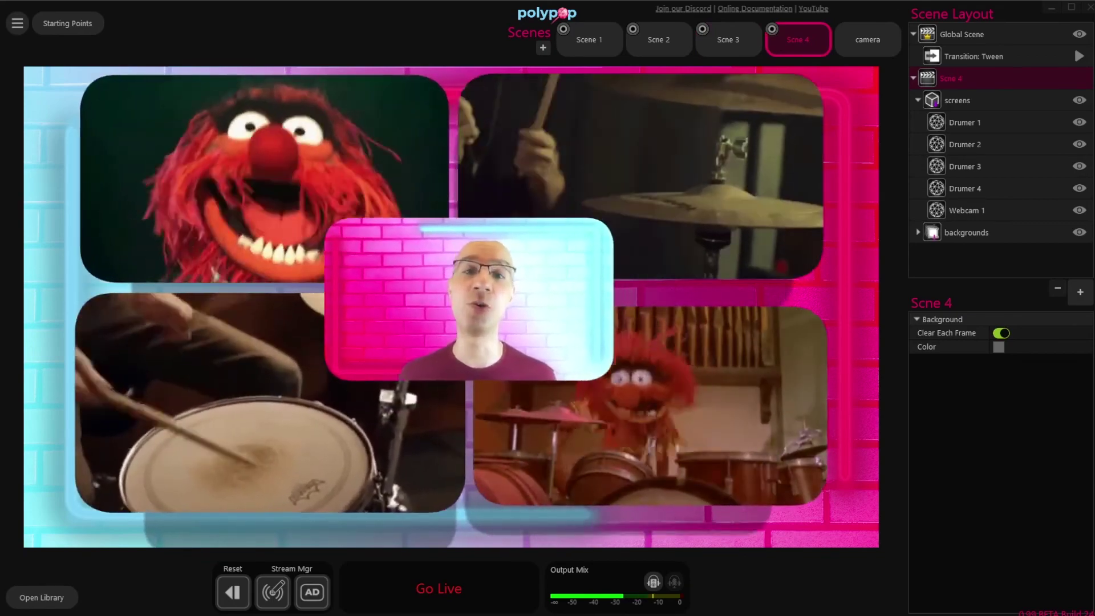